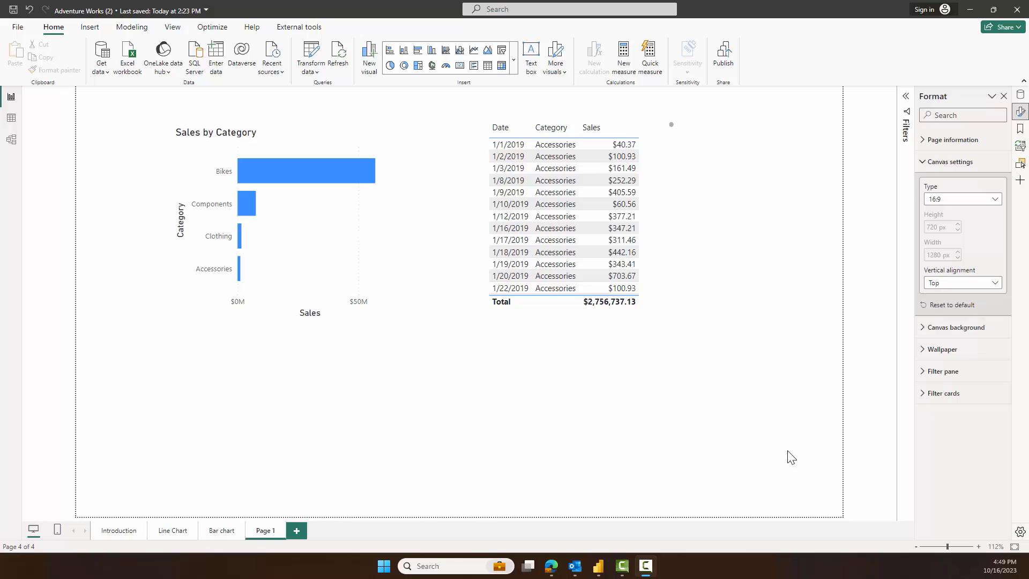
Turn on 'Always open a new pane' in the Report settings options
click(1020, 533)
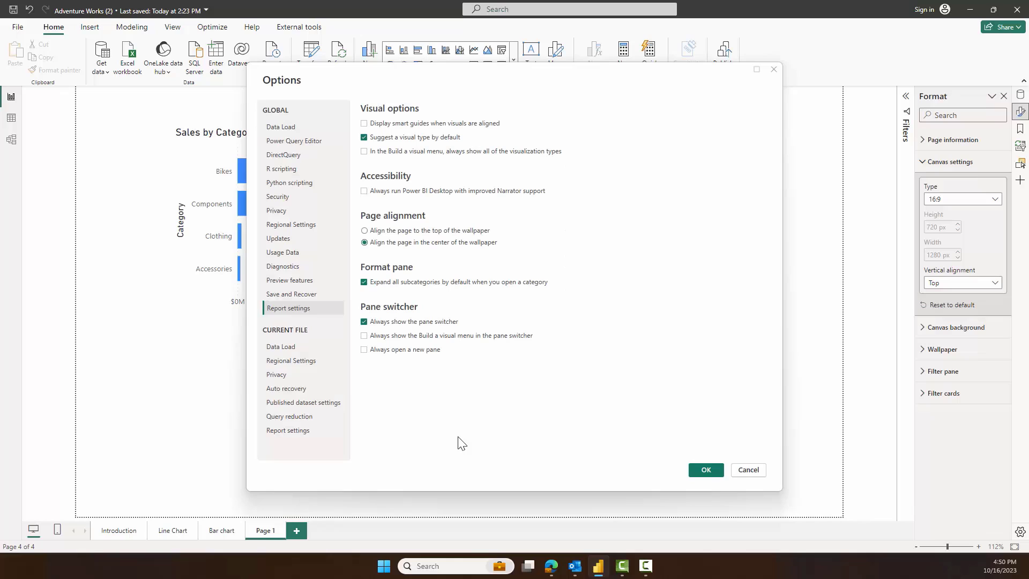
click(364, 350)
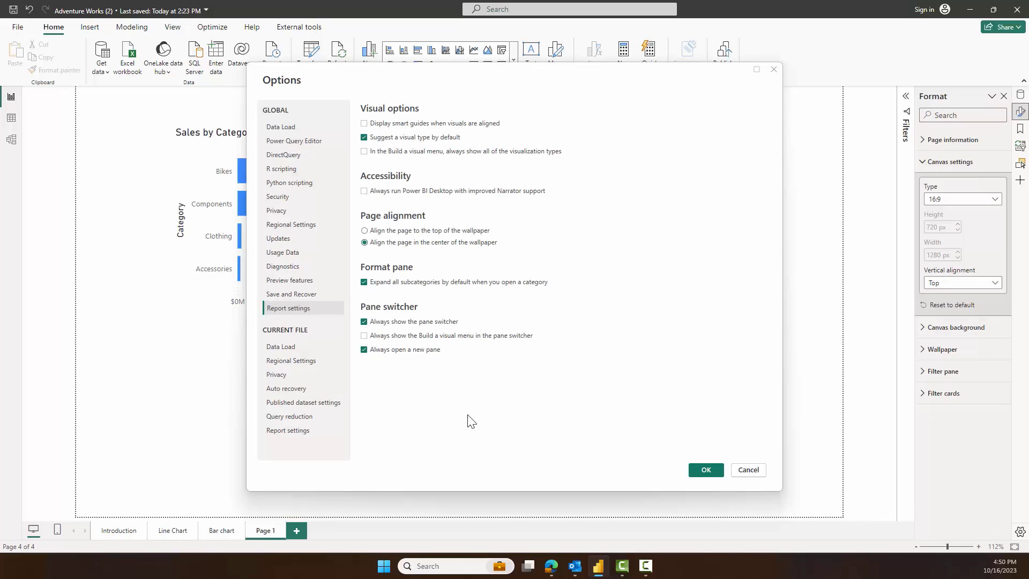
click(706, 471)
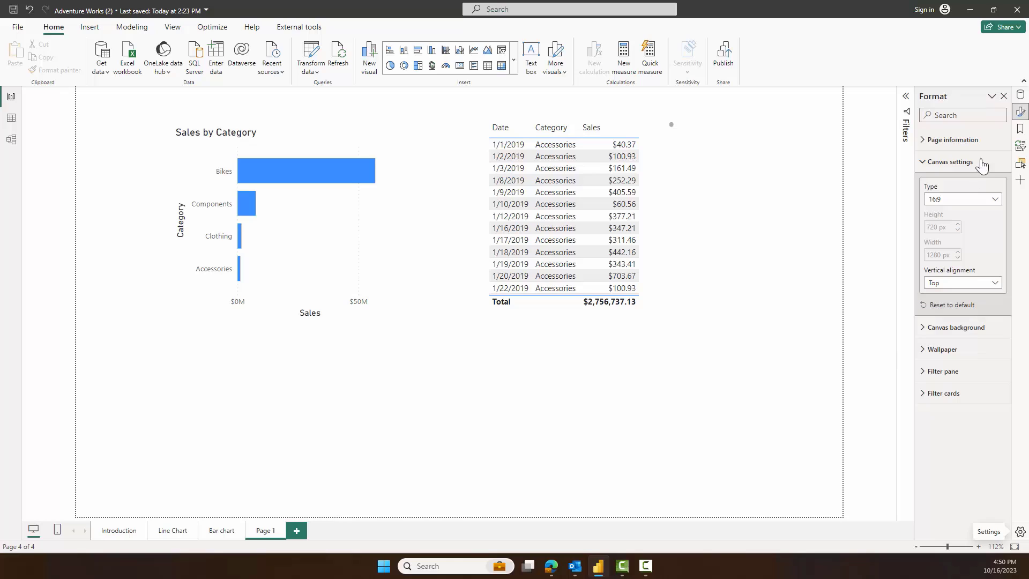
Open the Bookmarks, Data and Sync slicers panes, then close all but Data
click(1020, 128)
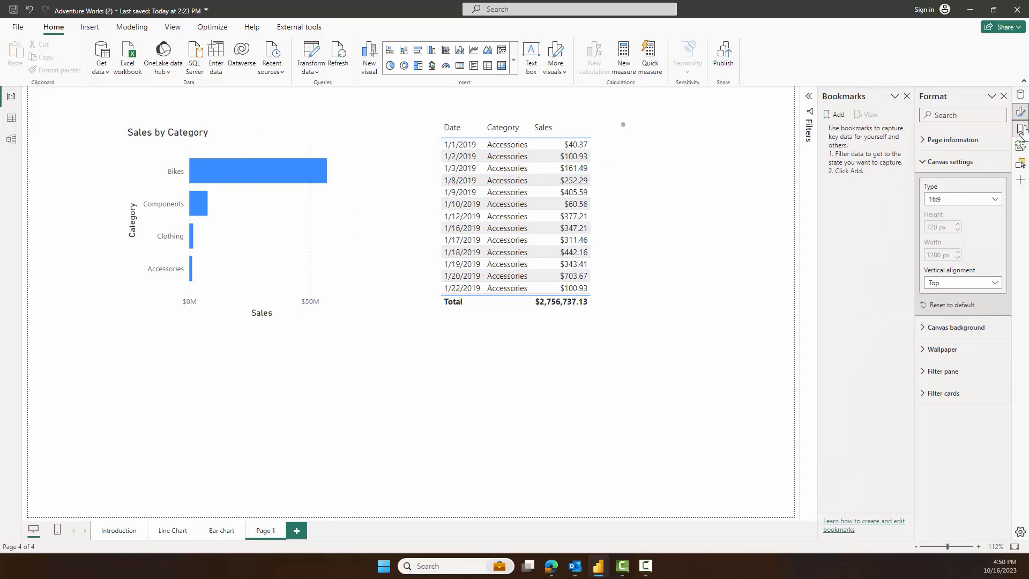
click(1021, 95)
click(1020, 148)
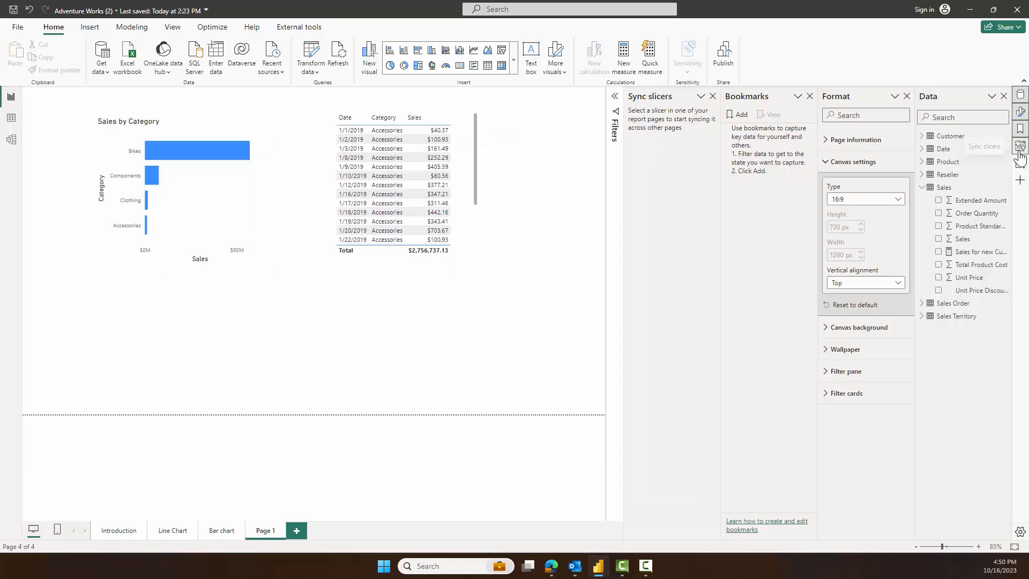
click(178, 26)
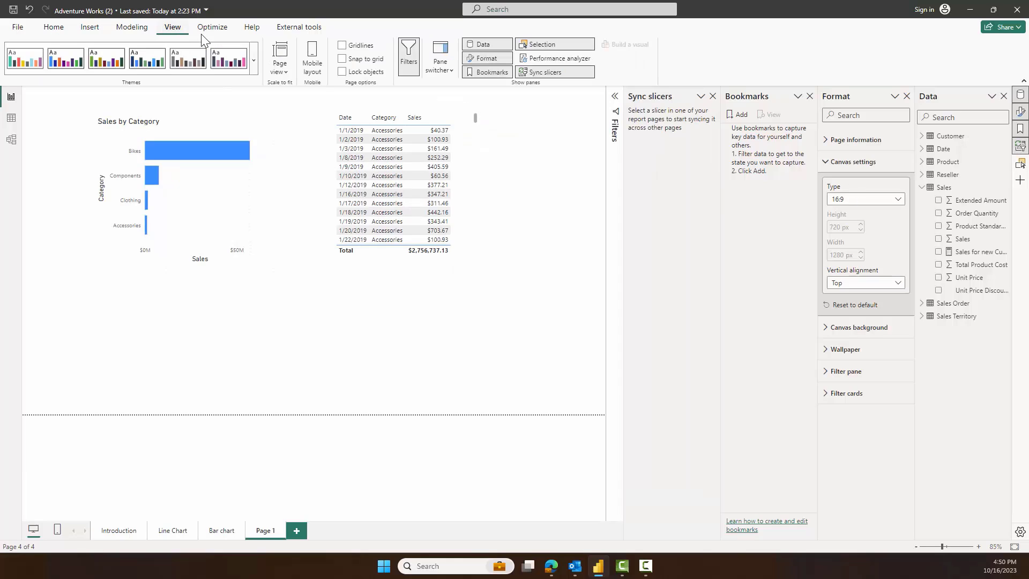
click(444, 68)
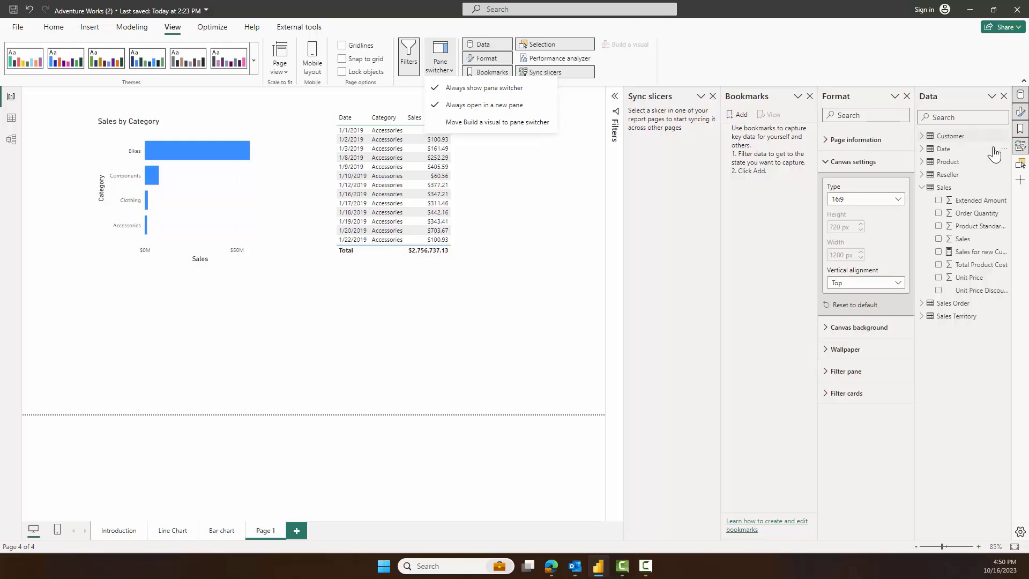
click(1020, 150)
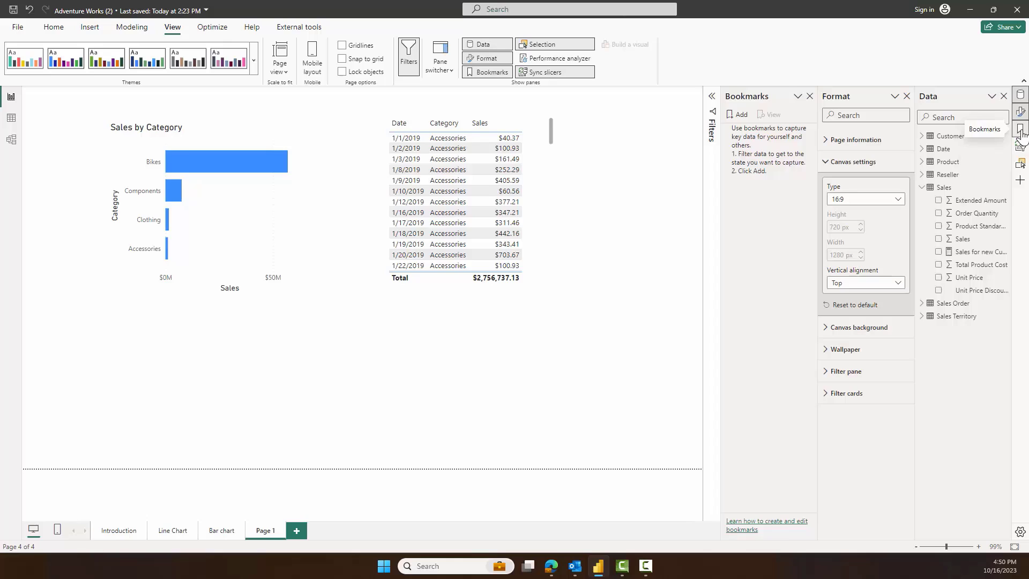
click(1020, 128)
Inspect the Category field settings of the Sales by Category chart
click(1020, 115)
mouse_move(358, 248)
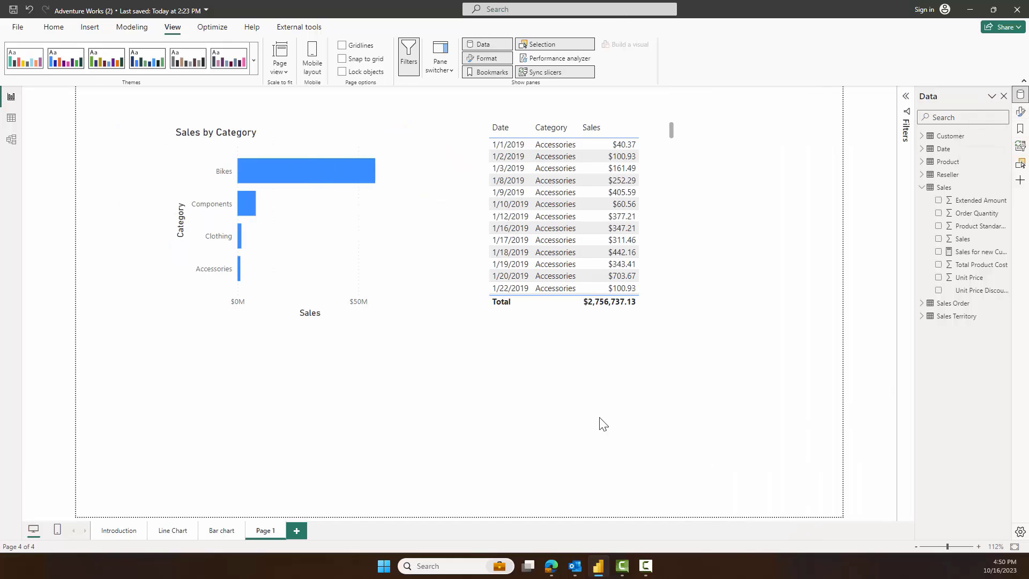
click(355, 248)
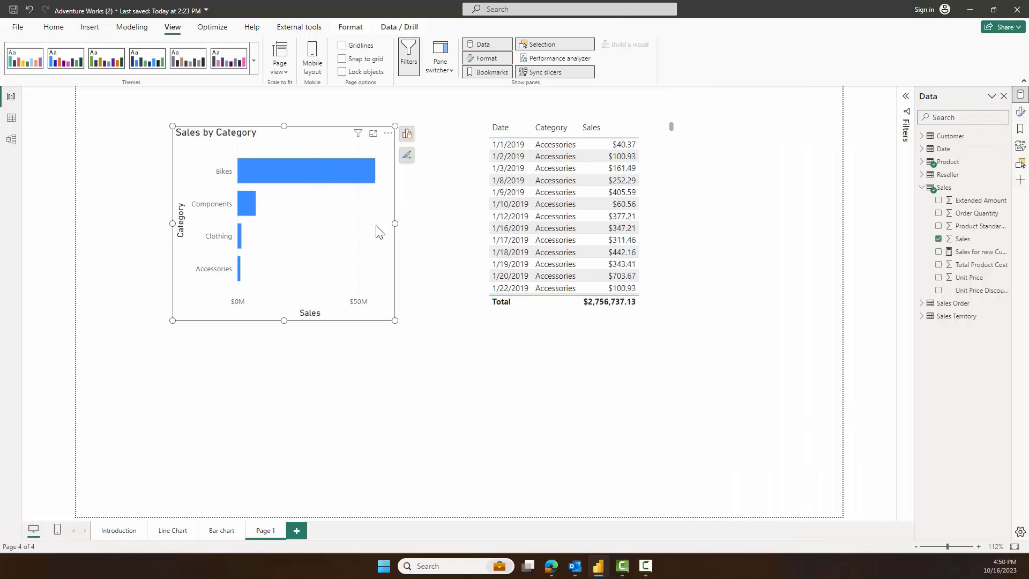
click(406, 136)
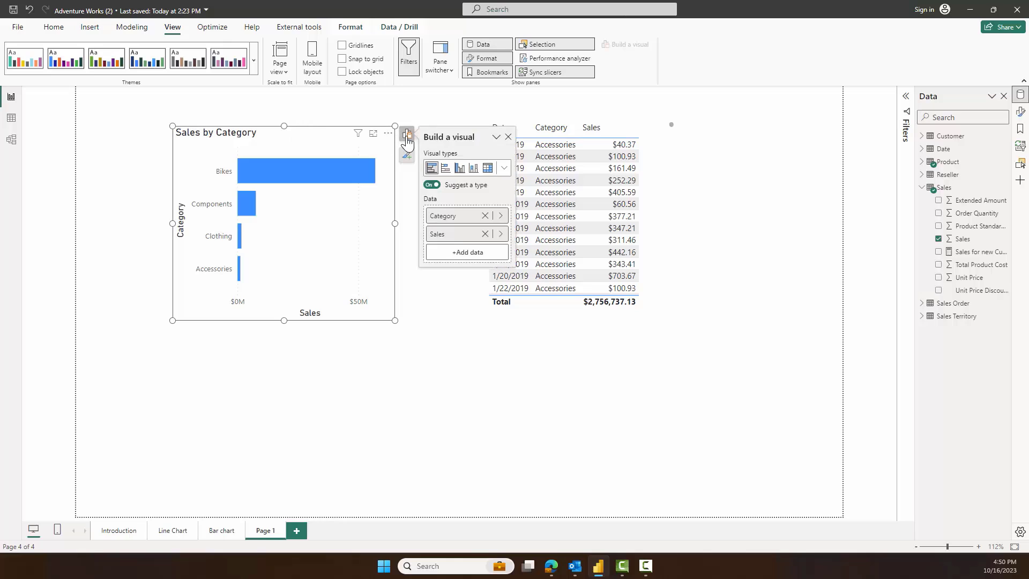
click(501, 216)
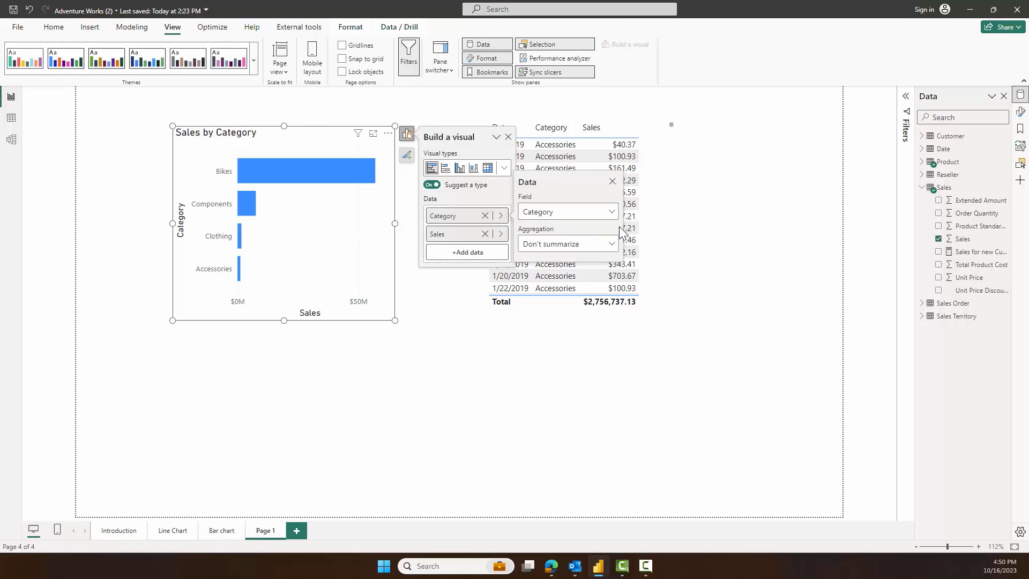
mouse_move(621, 228)
mouse_down()
mouse_move(773, 229)
mouse_move(606, 230)
mouse_up()
Turn on a title for the sales table visual
click(596, 308)
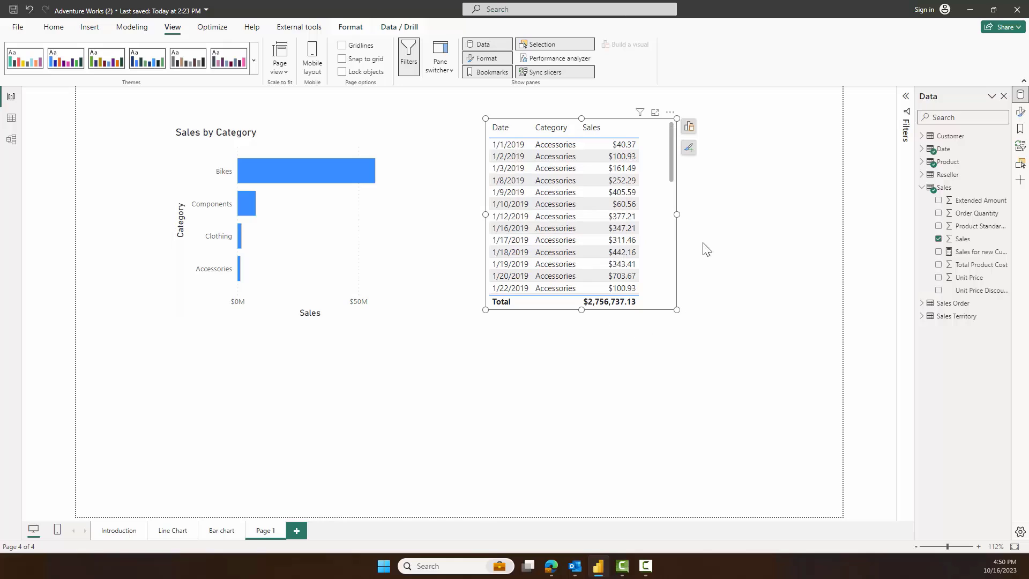
click(690, 150)
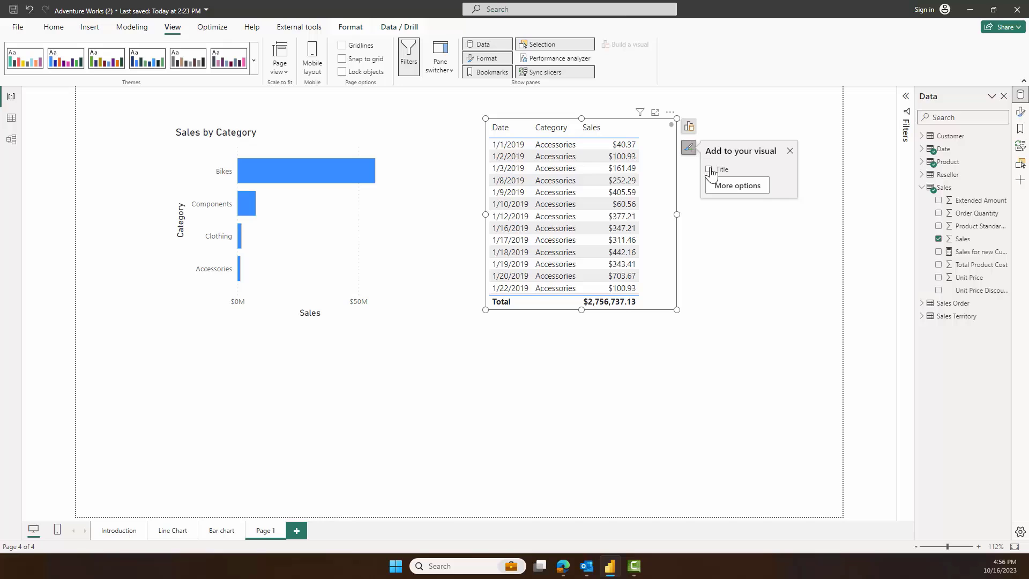
click(709, 170)
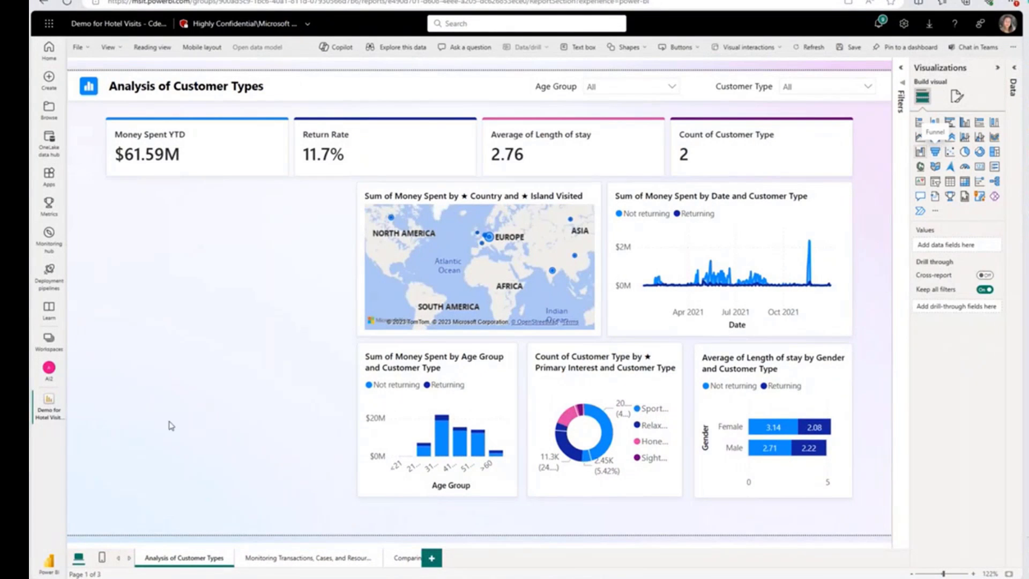
Browse the Comparing Revenue and Monitoring Transactions pages, then return to Analysis of Customer Types
click(400, 560)
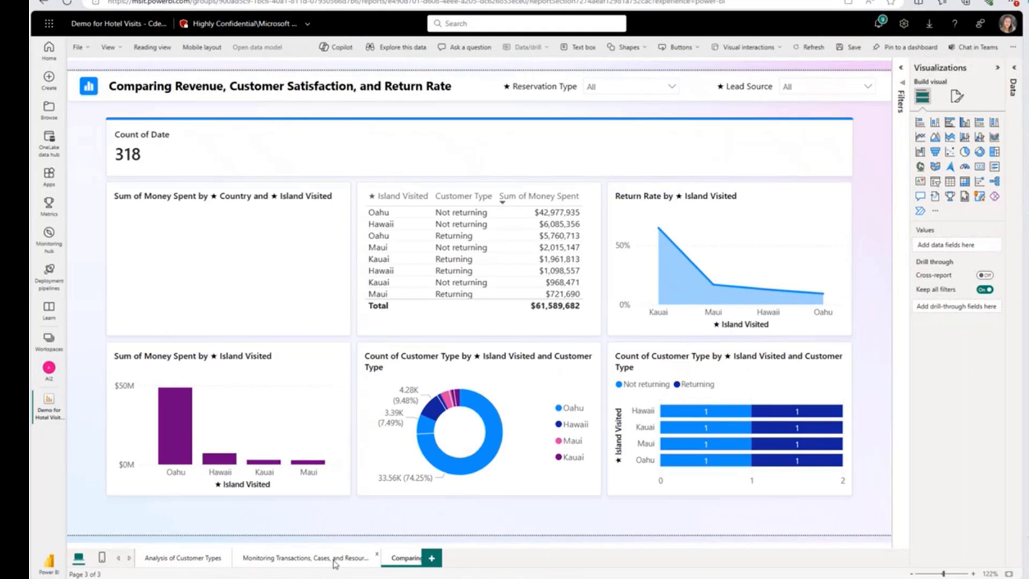
click(293, 558)
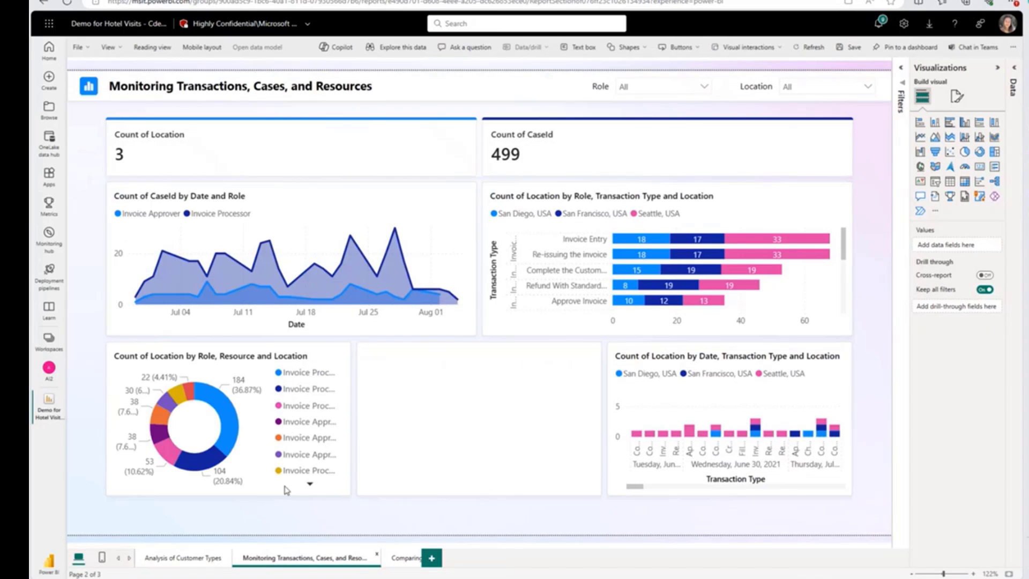
click(181, 557)
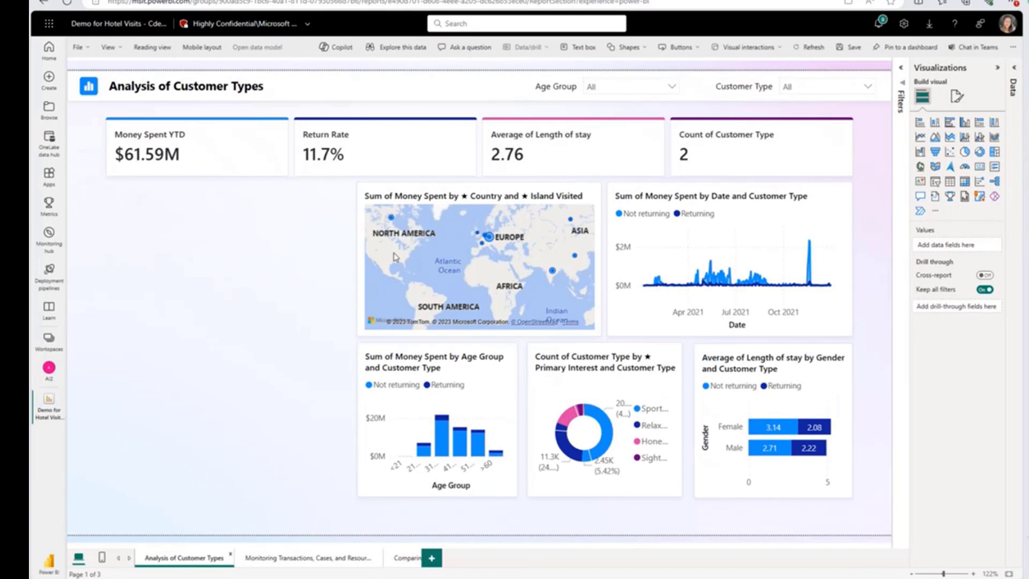
Insert a narrative visual, stretch it narrow and tall, and choose Copilot (preview)
click(936, 198)
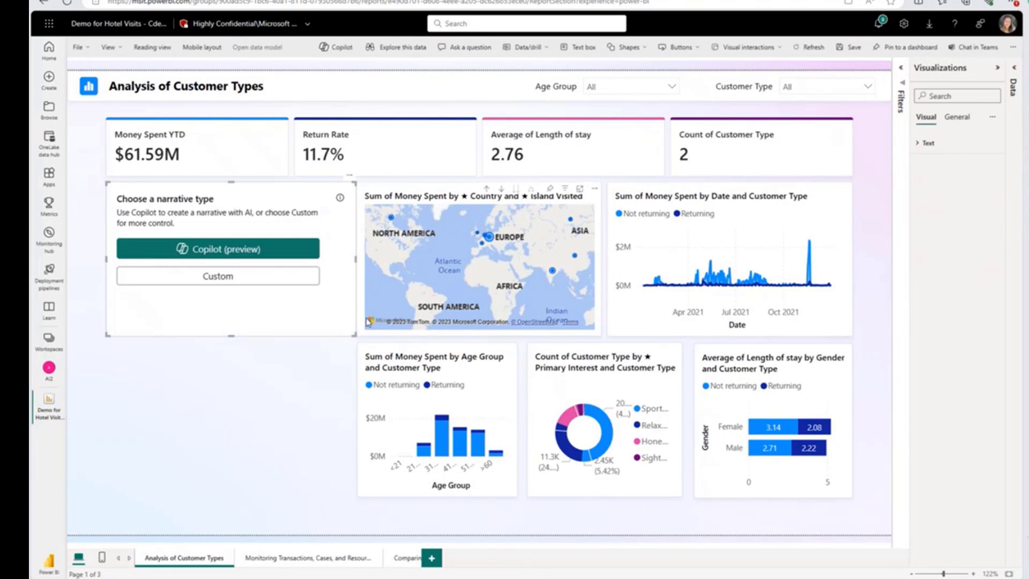
drag(355, 336, 344, 496)
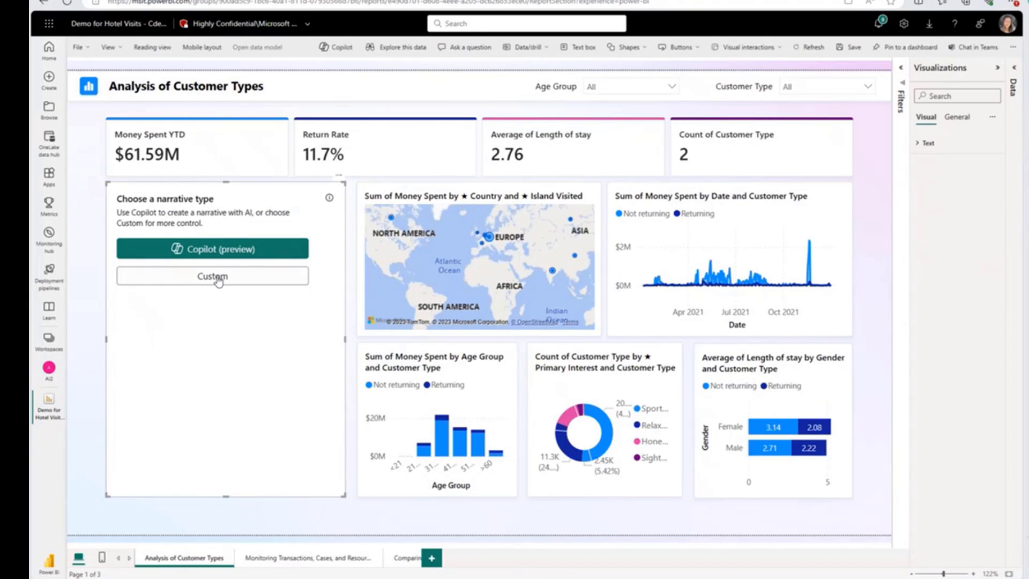
click(196, 257)
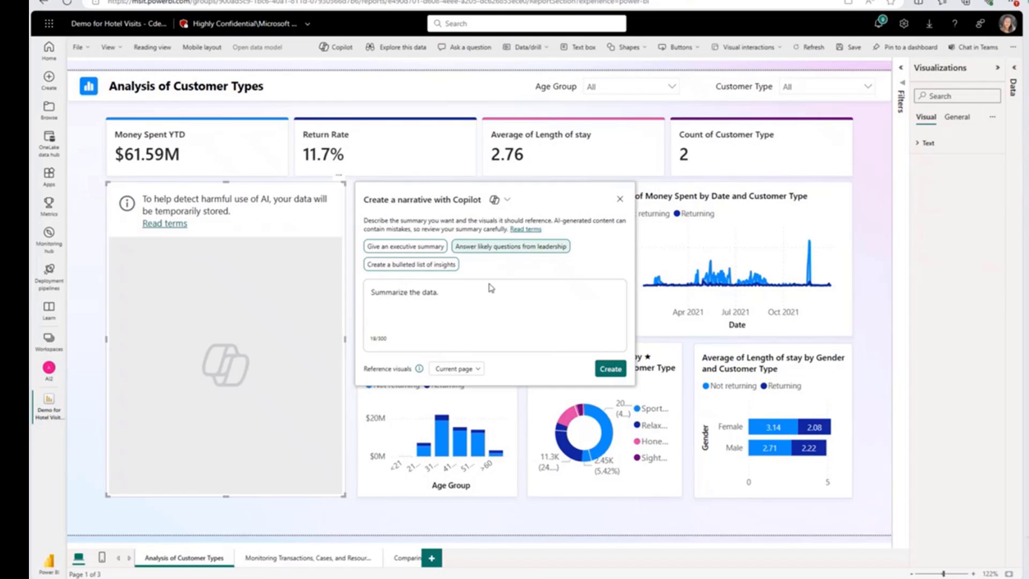
Reference every visual in the entire report and add the 'Give an executive summary' suggestion
drag(439, 300, 372, 300)
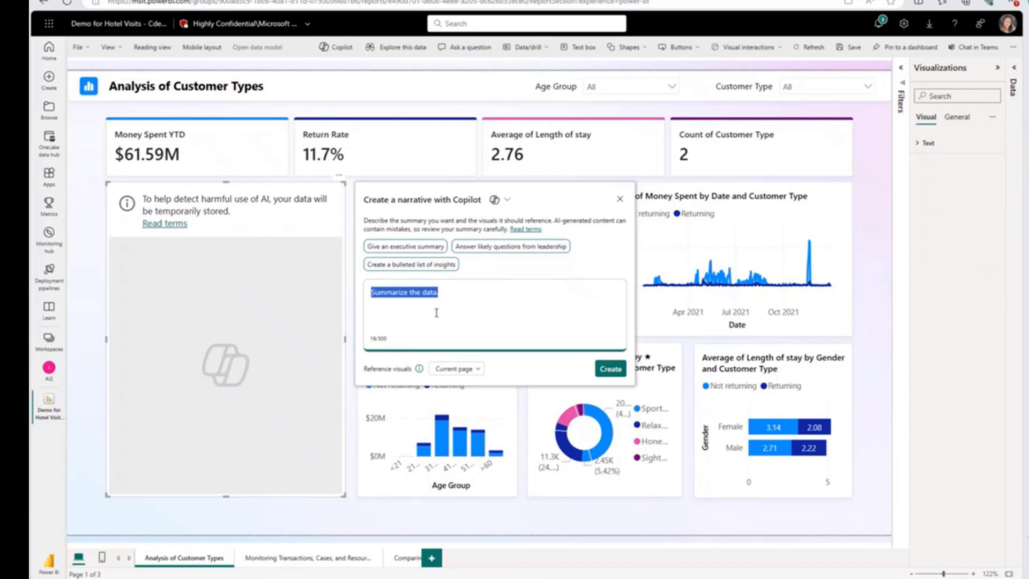
click(471, 369)
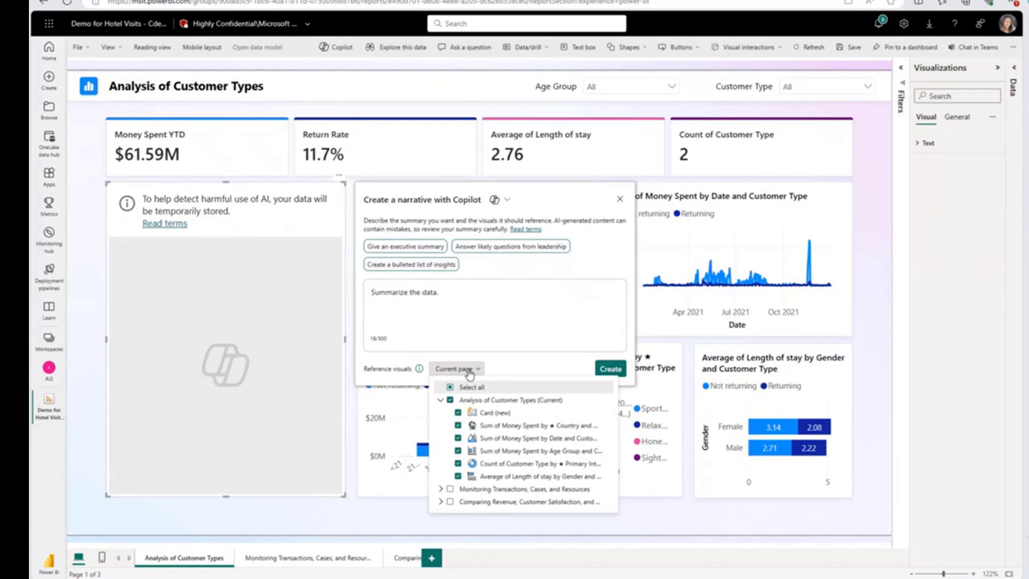
click(477, 391)
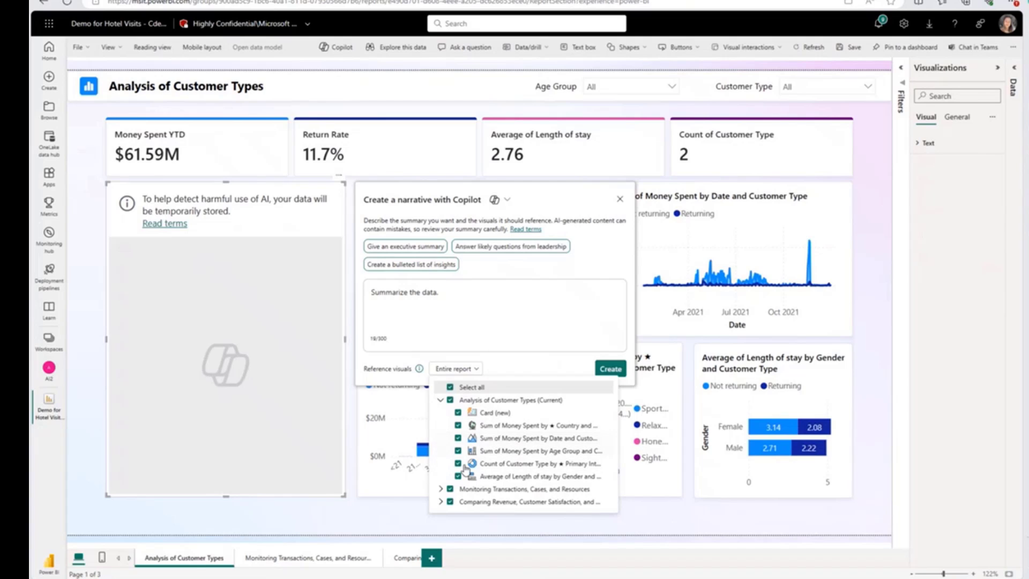
mouse_move(531, 439)
click(459, 438)
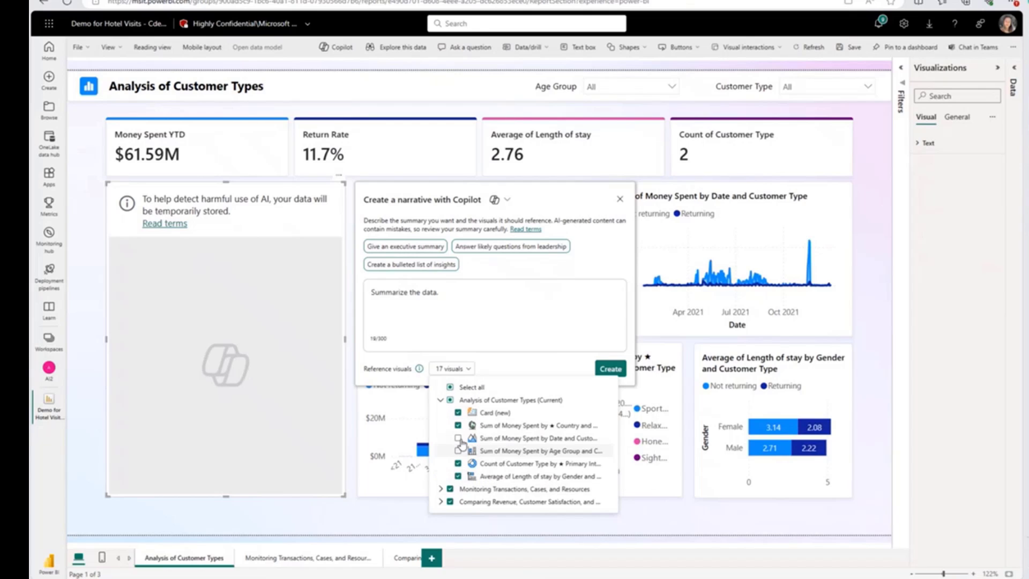
click(458, 438)
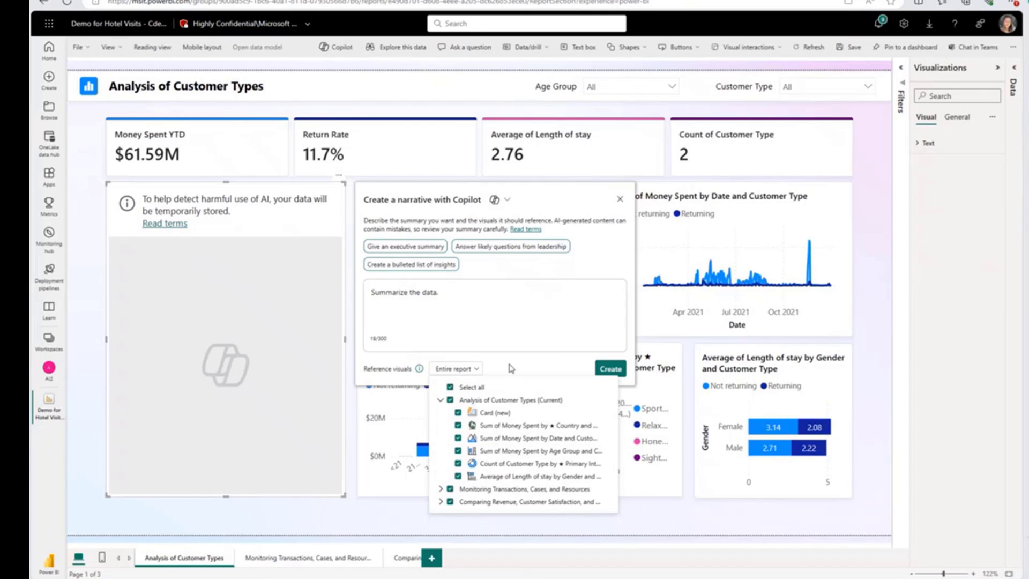
click(459, 369)
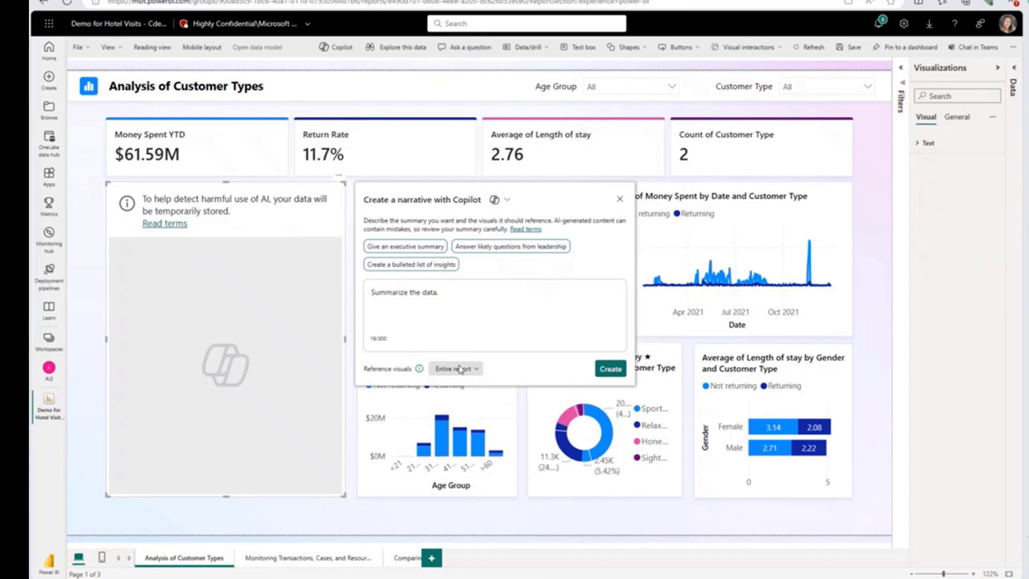
click(393, 248)
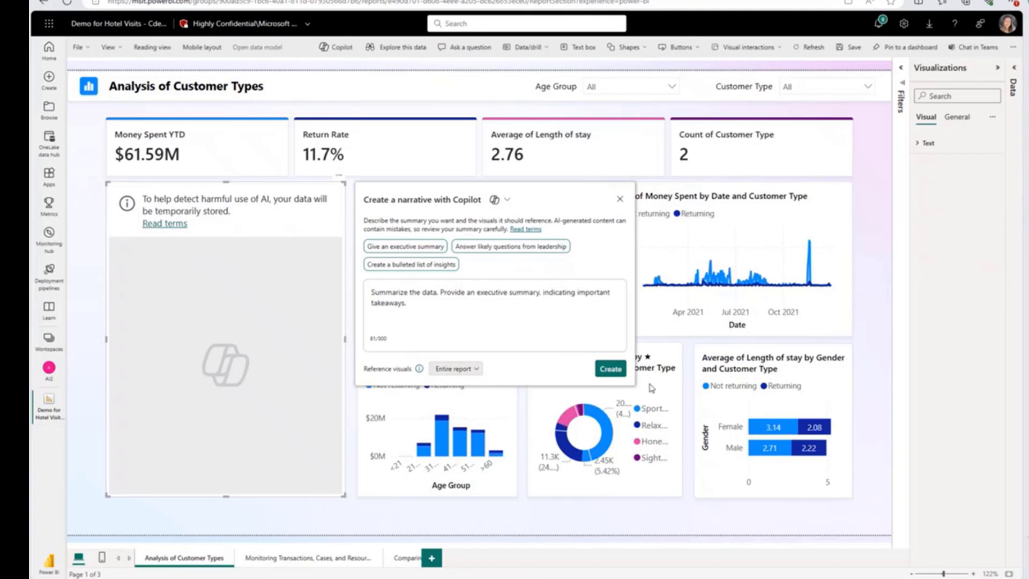
Create the executive summary and view the map visual cited for the Oahu takeaway
click(616, 375)
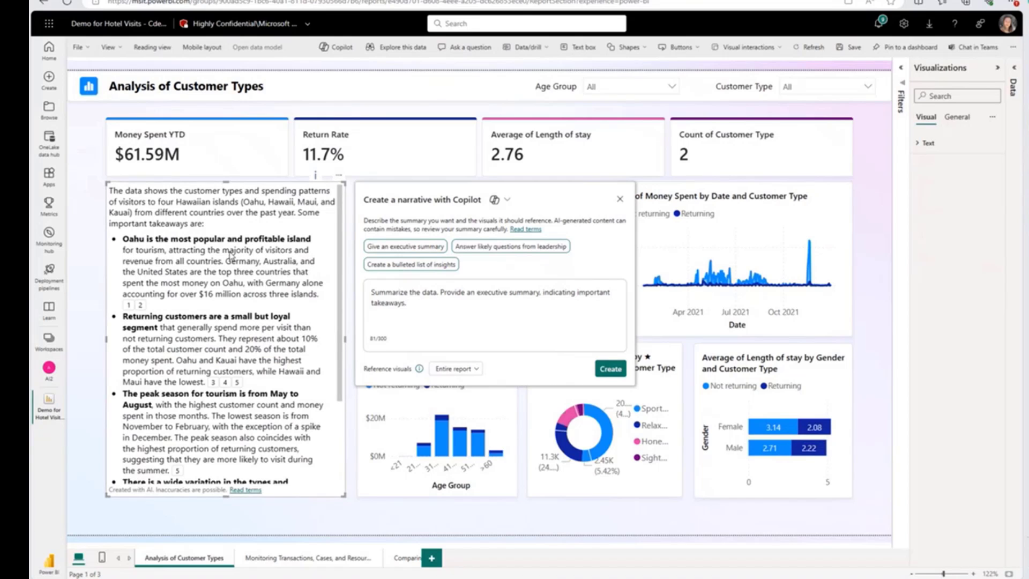
scroll(231, 255, down, 3)
scroll(231, 255, up, 3)
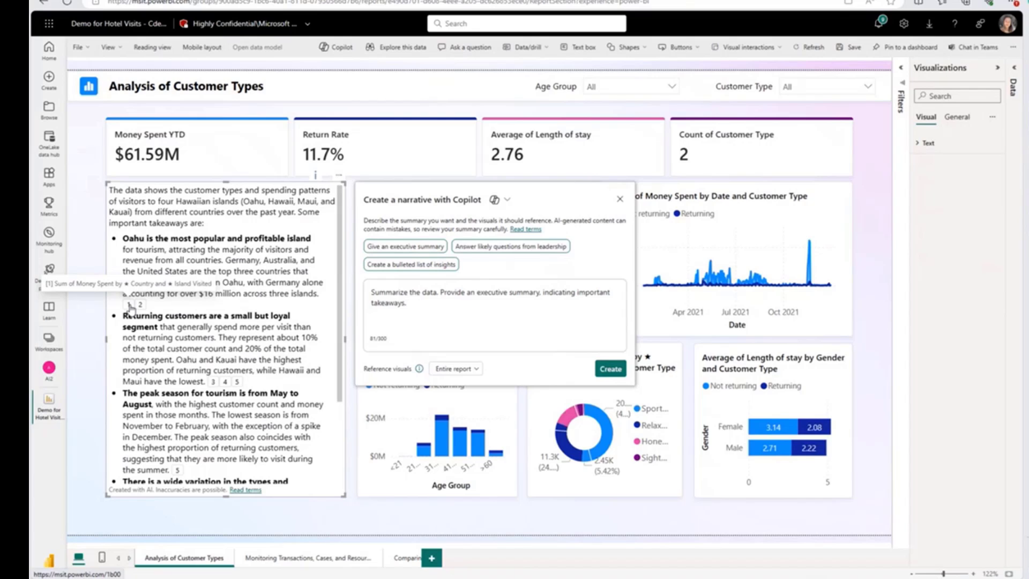
mouse_move(140, 305)
click(127, 311)
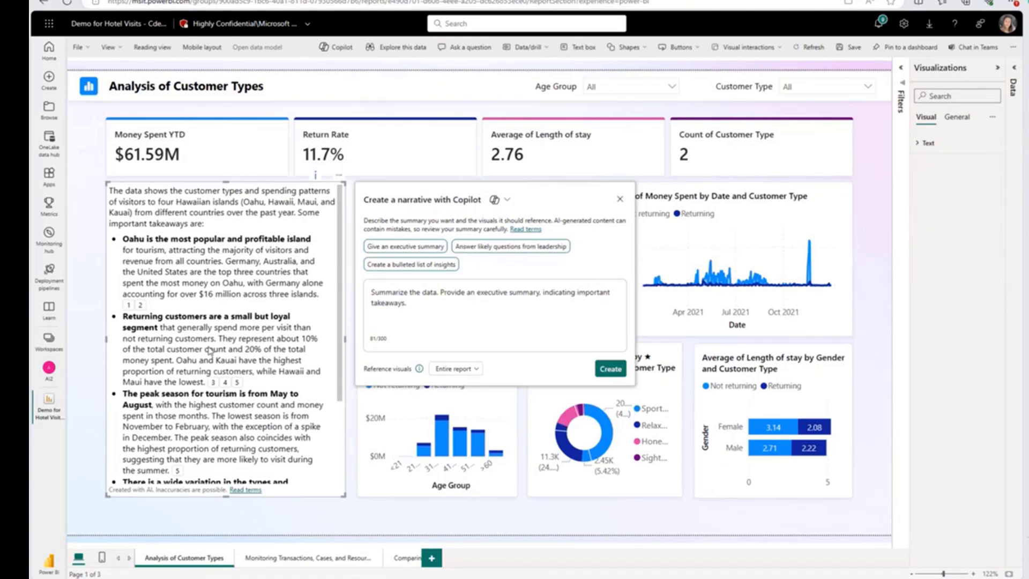
scroll(210, 350, down, 3)
scroll(221, 403, up, 2)
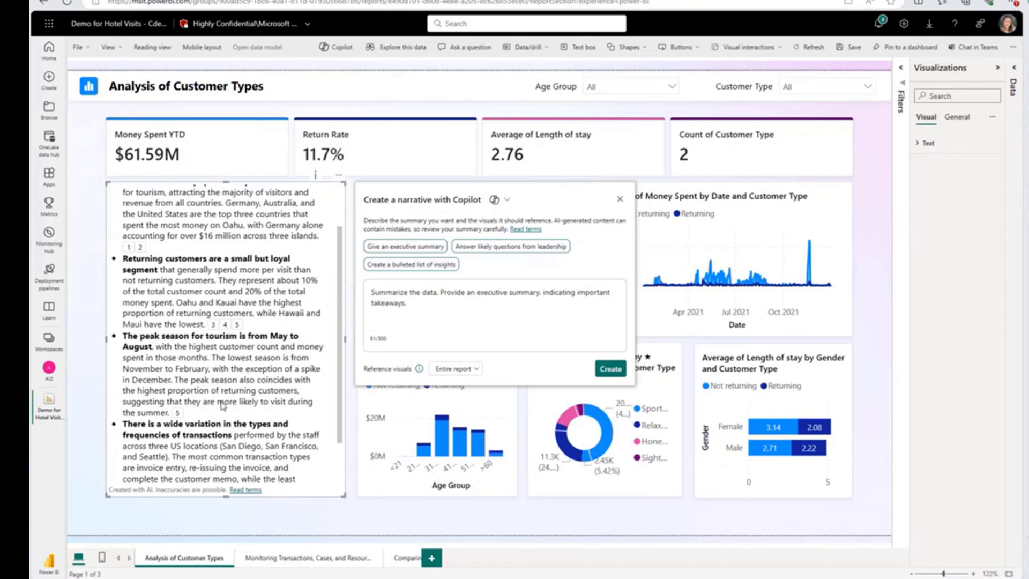
scroll(217, 408, up, 1)
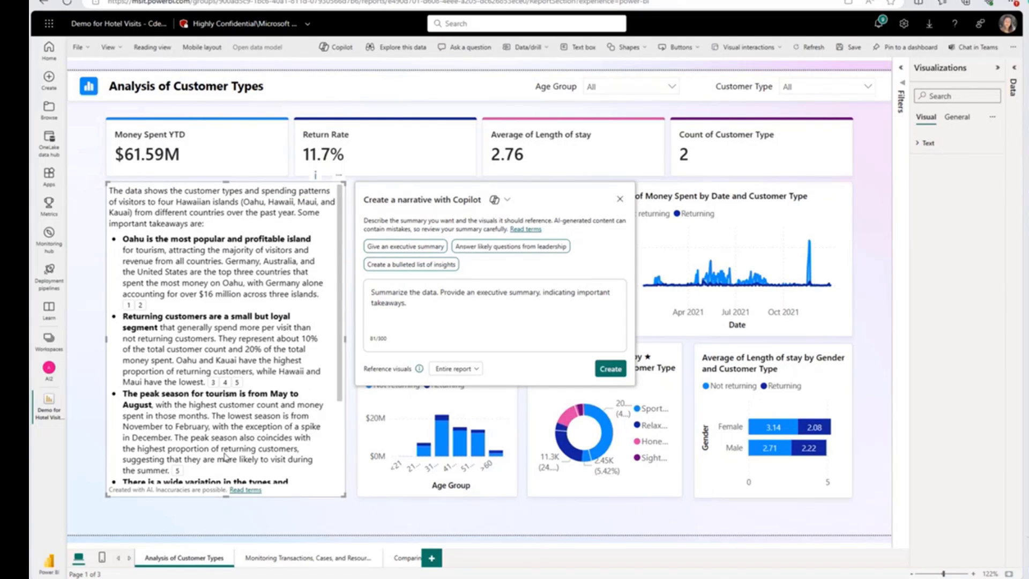
Append 'Make more professional.' to the prompt and regenerate the narrative
click(472, 295)
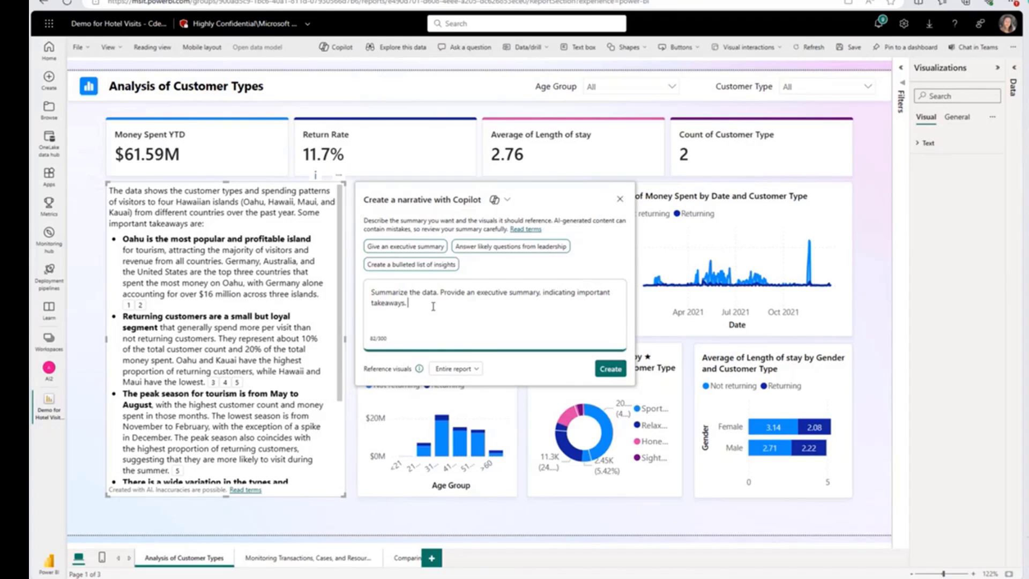
text(Make )
text(more pro)
text(fessional.)
click(604, 367)
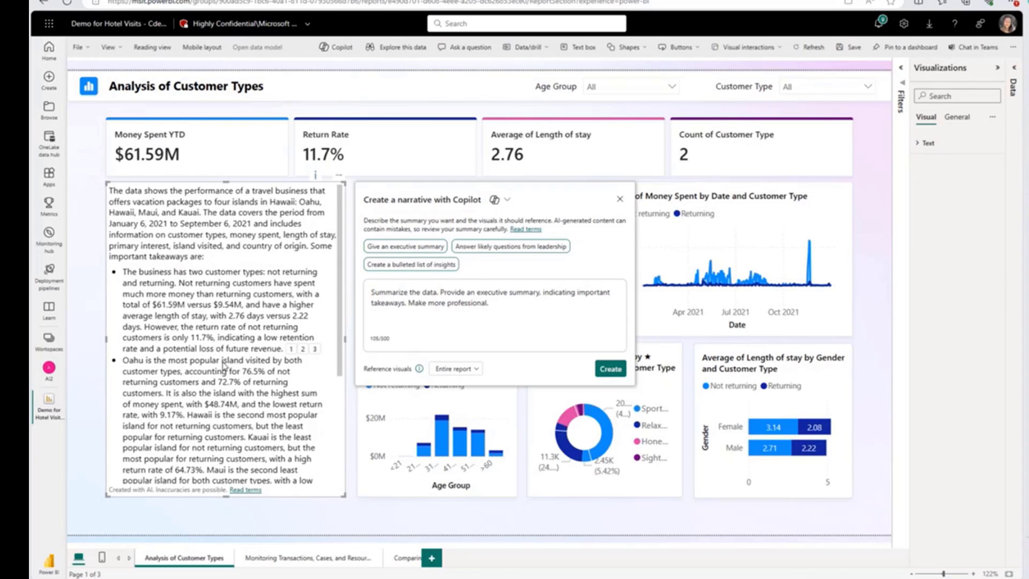
scroll(225, 366, down, 2)
scroll(226, 366, down, 1)
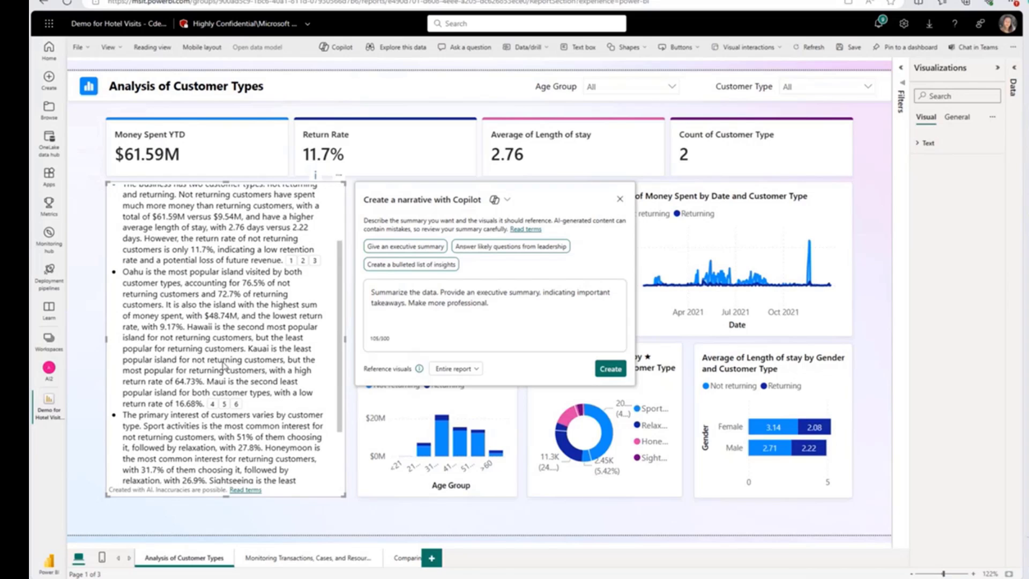
scroll(226, 366, down, 2)
scroll(225, 366, up, 3)
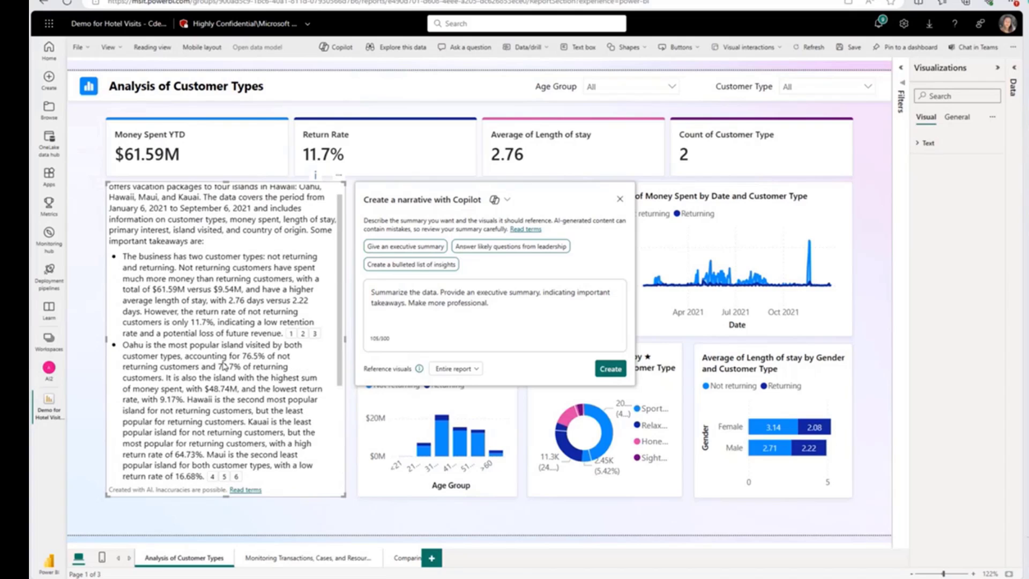
scroll(225, 366, up, 1)
scroll(226, 366, up, 1)
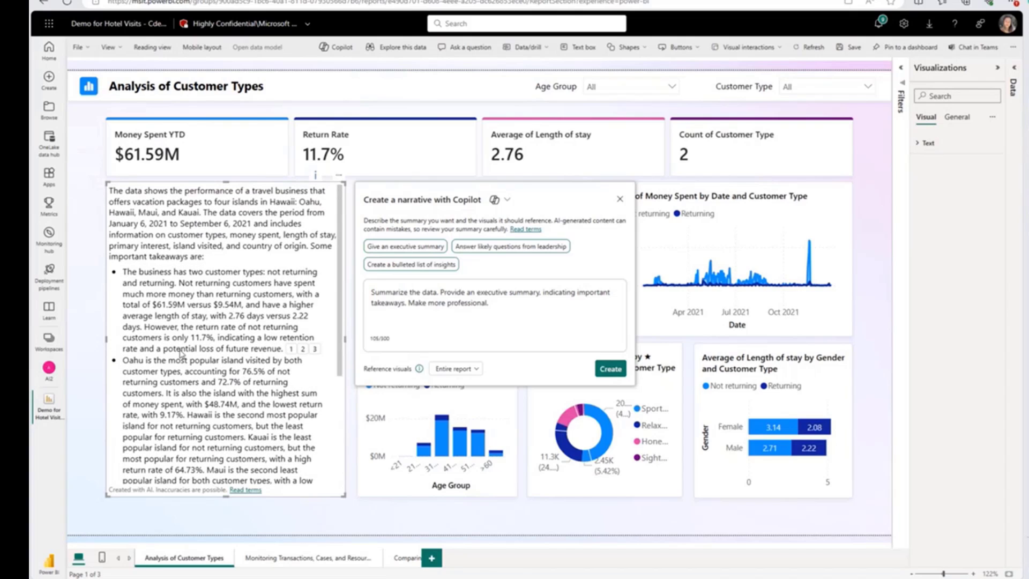
Delete the existing prompt text and close the narrative prompt
click(493, 319)
drag(494, 319, 369, 296)
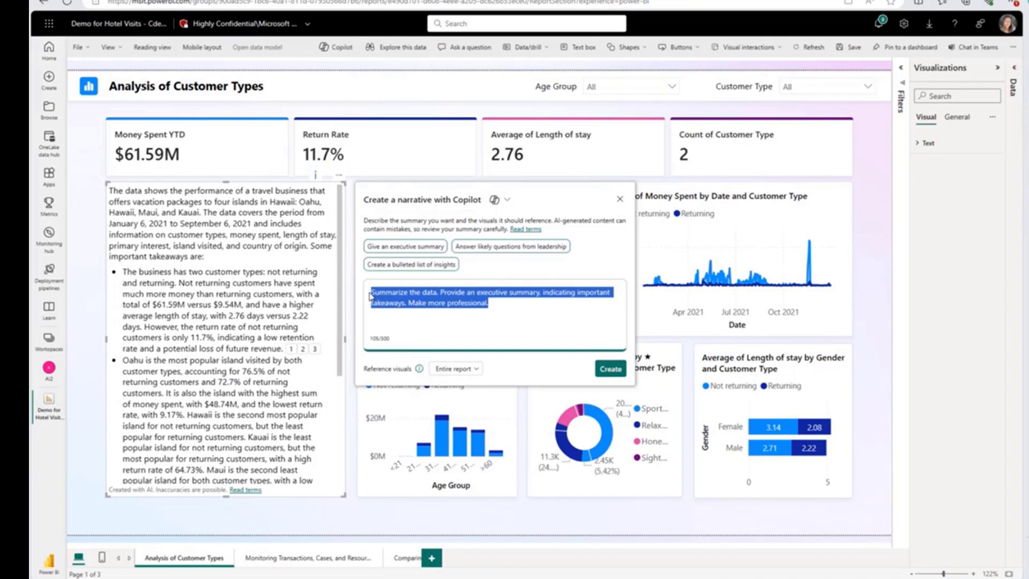
key(BackSpace)
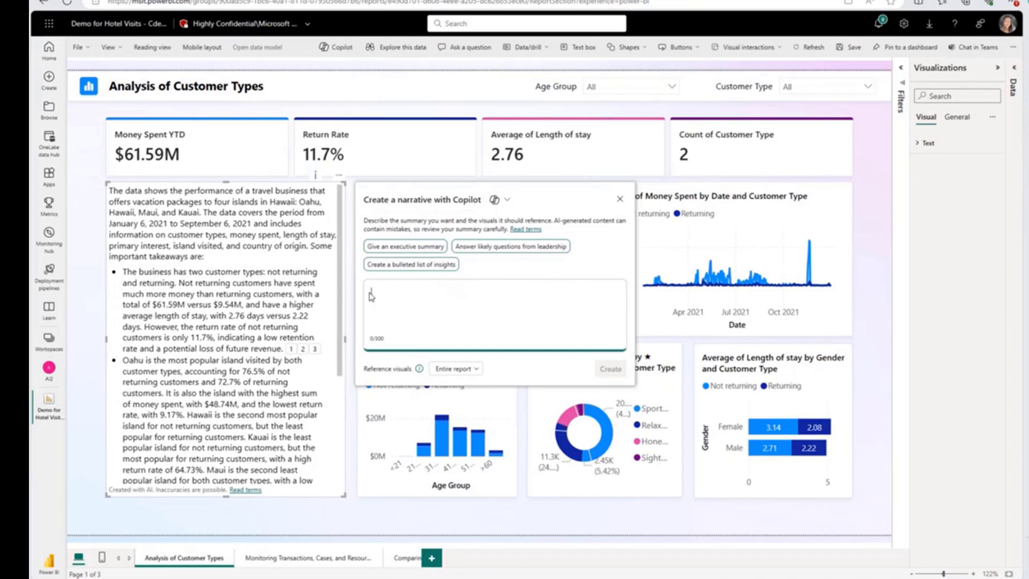
click(531, 112)
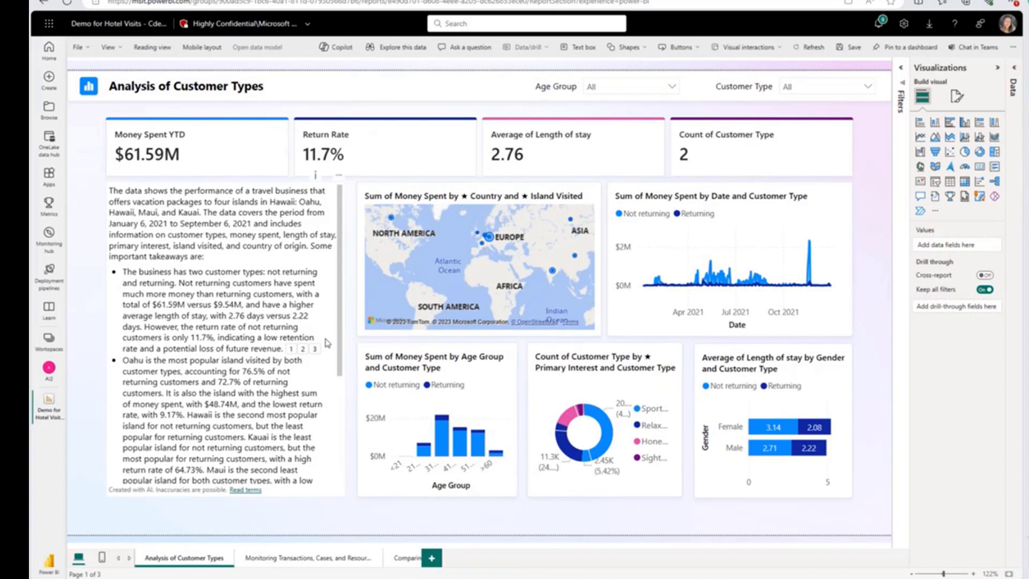
Enter 'Focus this summary on Maui visits.' and generate the narrative
click(234, 415)
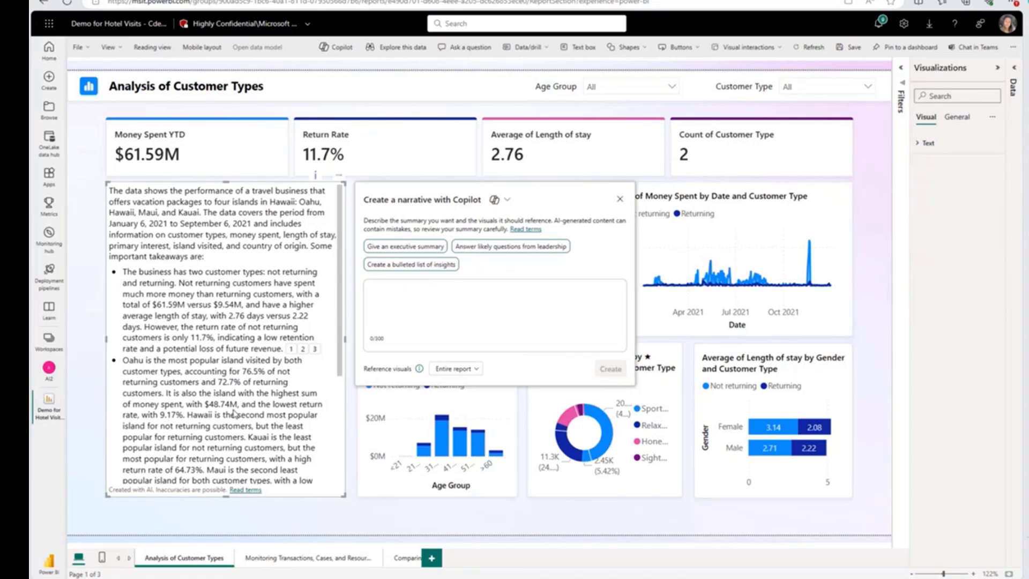
click(461, 295)
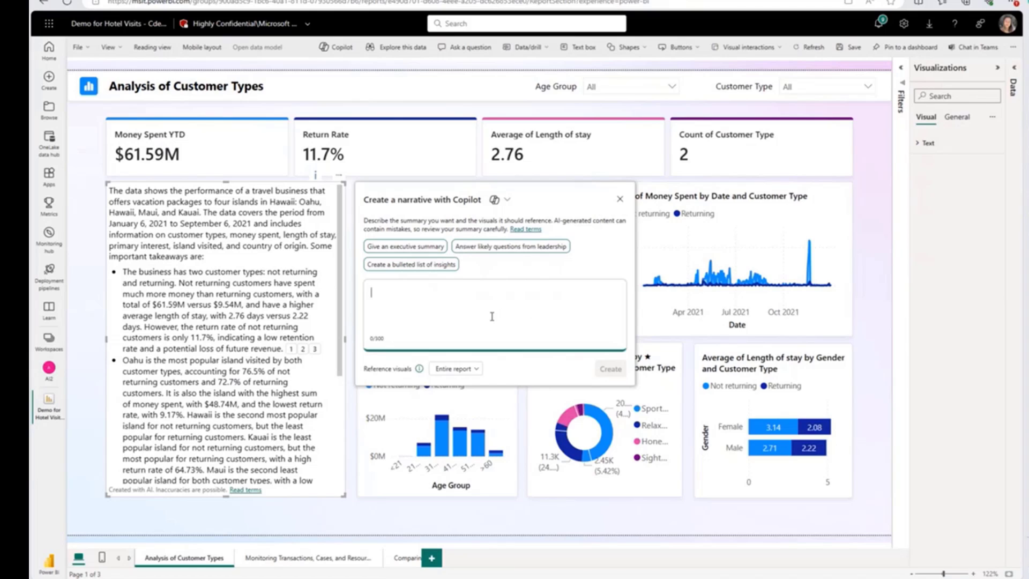
text(F)
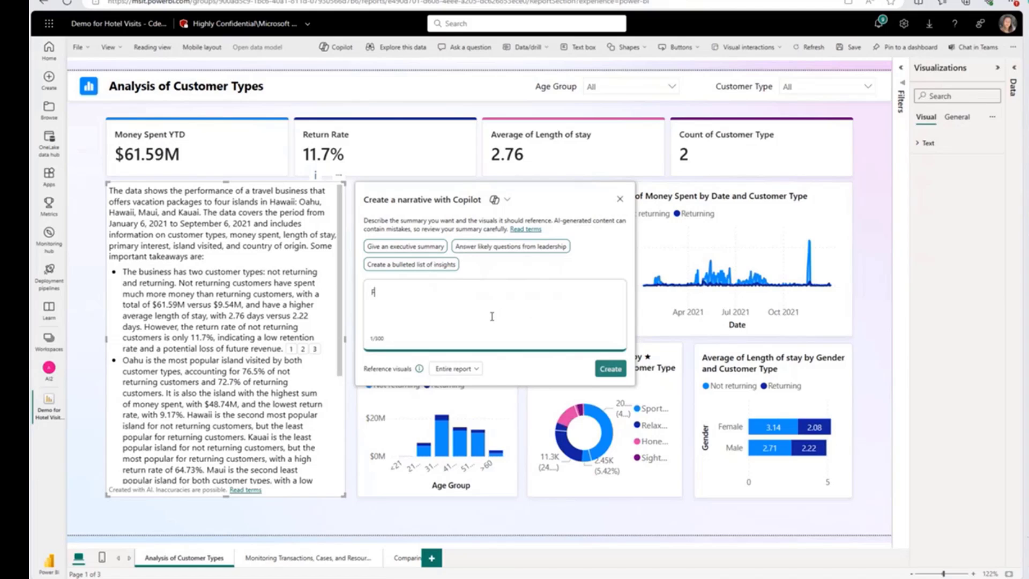
text(ocus this s)
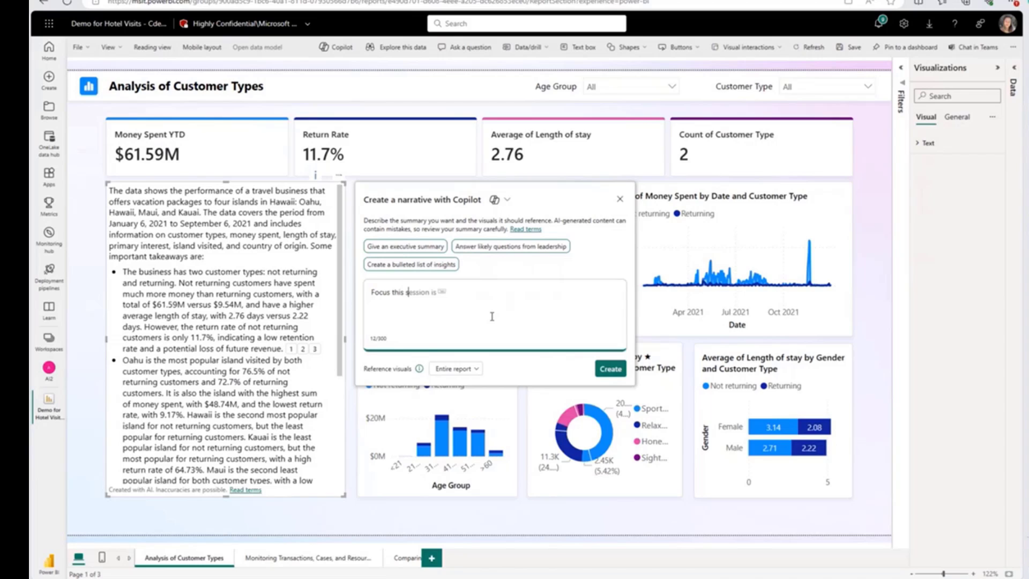
text(ummary onMaui)
key(BackSpace)
text(Maui visits.)
click(605, 370)
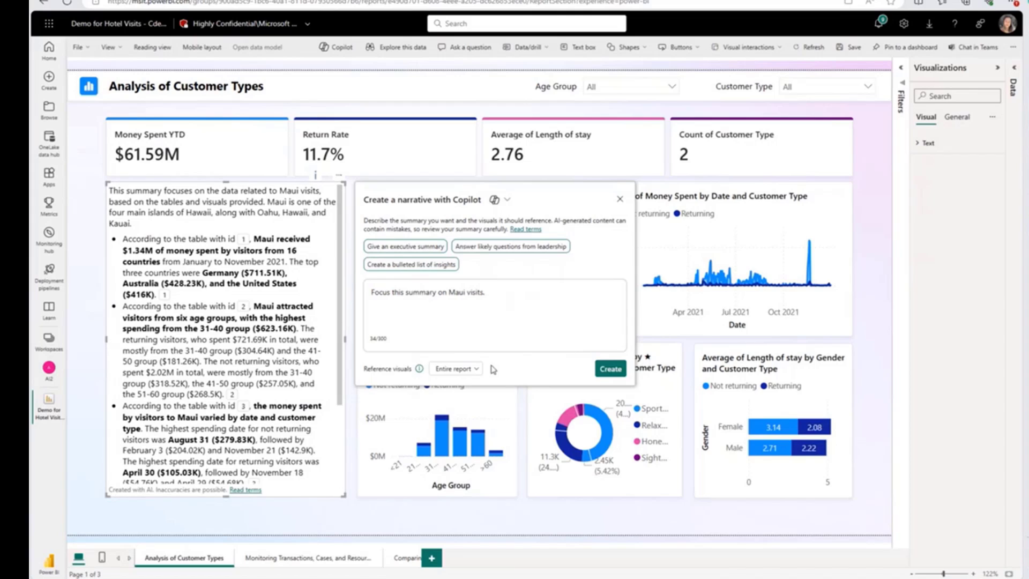
Revisit the Maui prompt, then close the Copilot narrative dialog
click(529, 309)
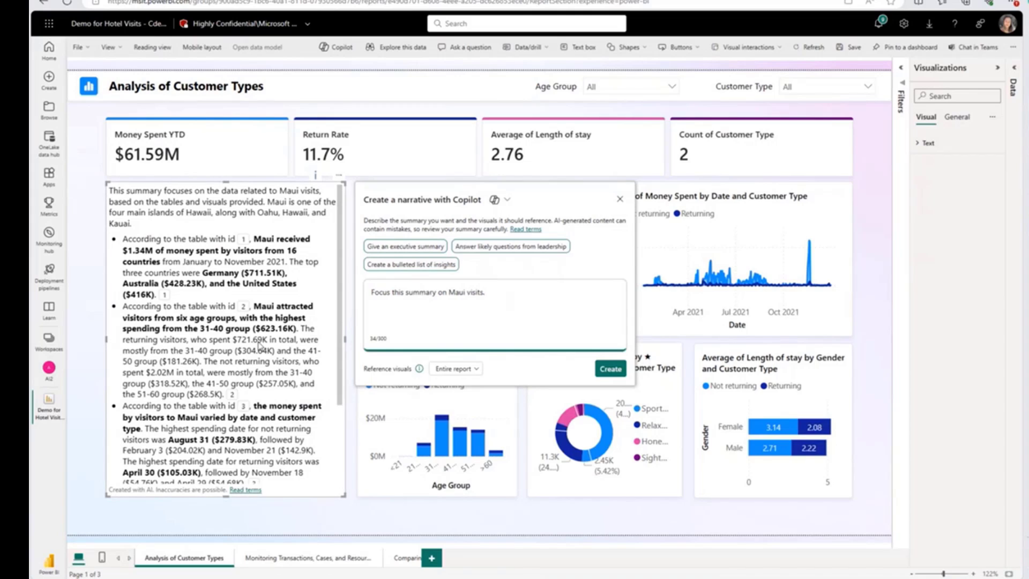
scroll(262, 346, down, 3)
scroll(261, 347, up, 3)
scroll(219, 400, down, 3)
scroll(218, 400, up, 3)
click(97, 154)
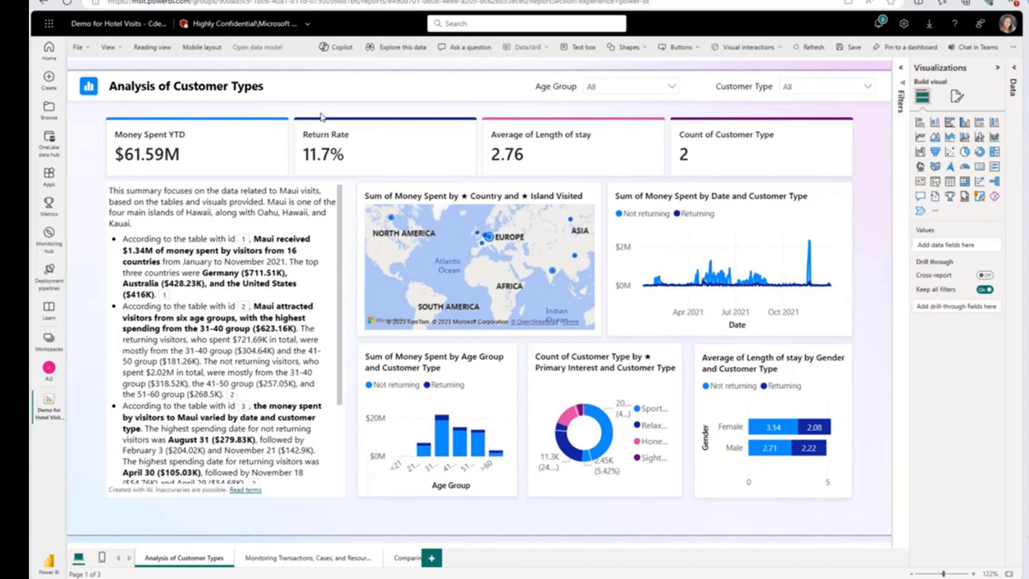
Switch the report to Reading view and save the unsaved changes
click(153, 47)
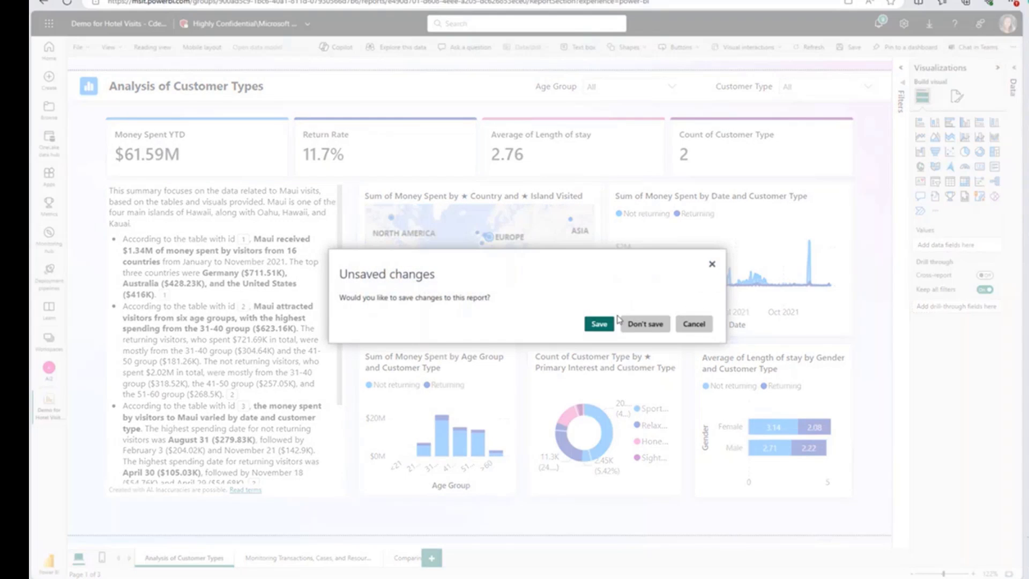
key(Return)
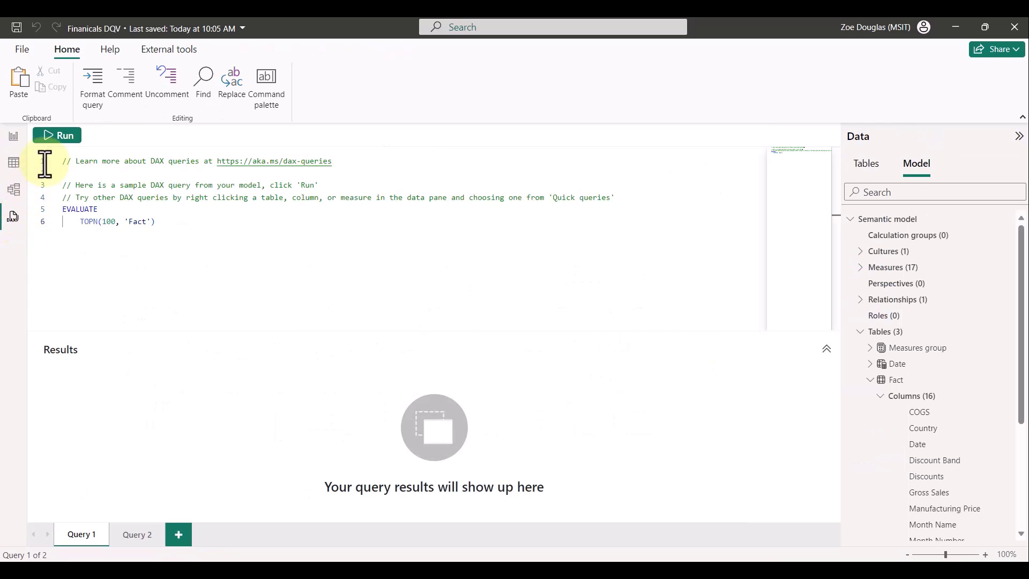
Run the sample TOPN query, then generate Fact's top 100 rows and column statistics queries
click(60, 136)
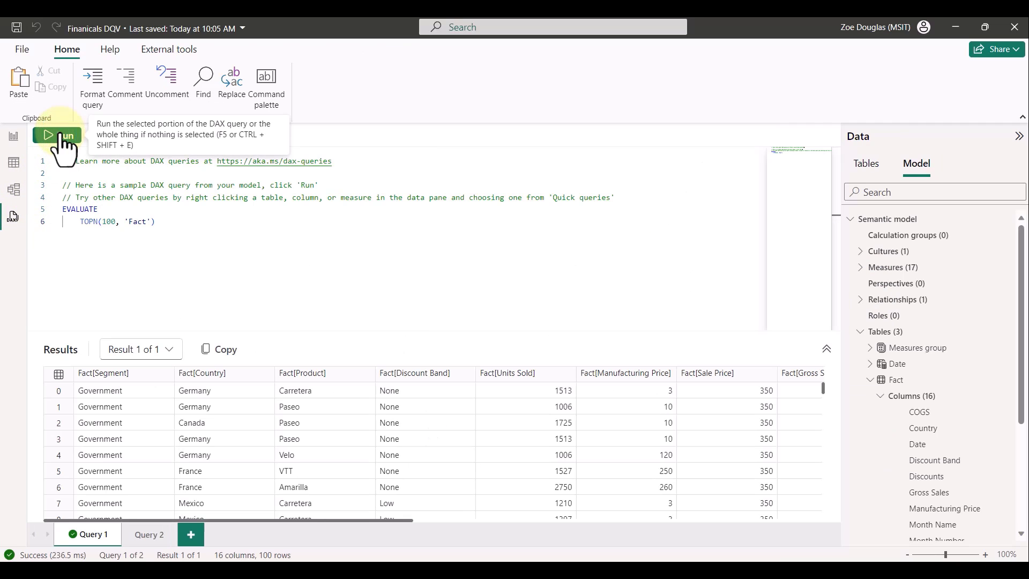
right_click(916, 379)
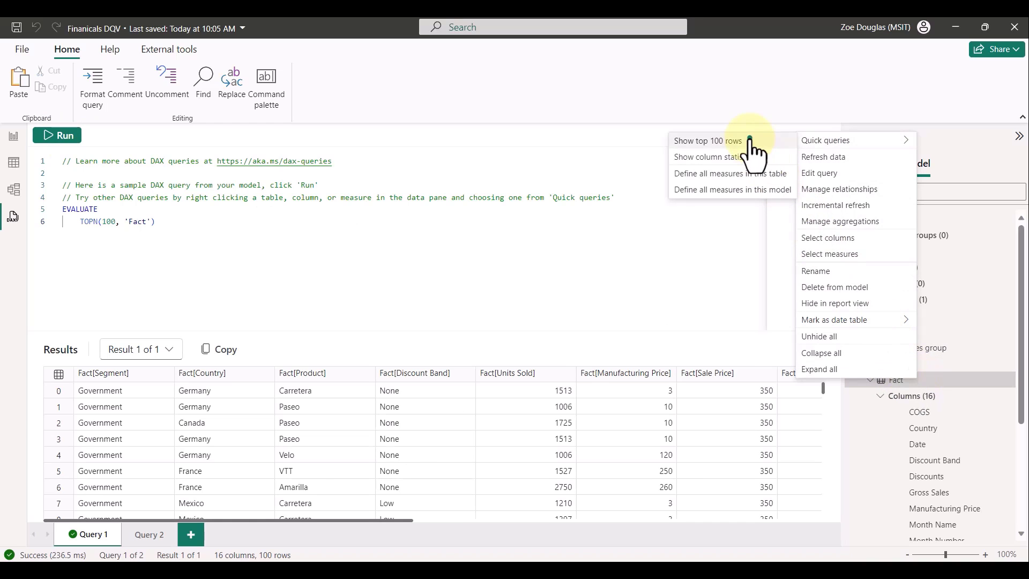
click(748, 142)
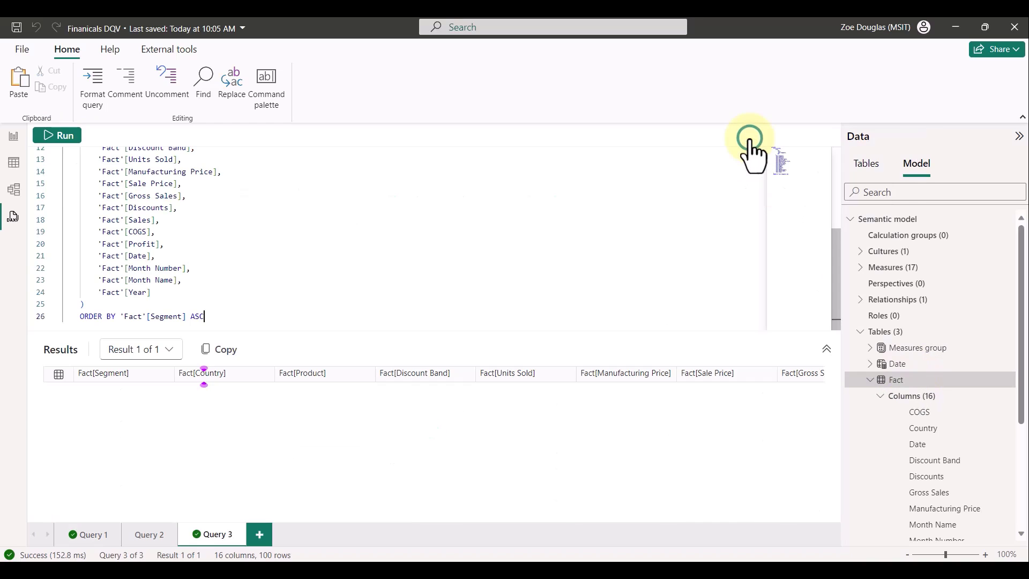
right_click(899, 379)
mouse_move(957, 138)
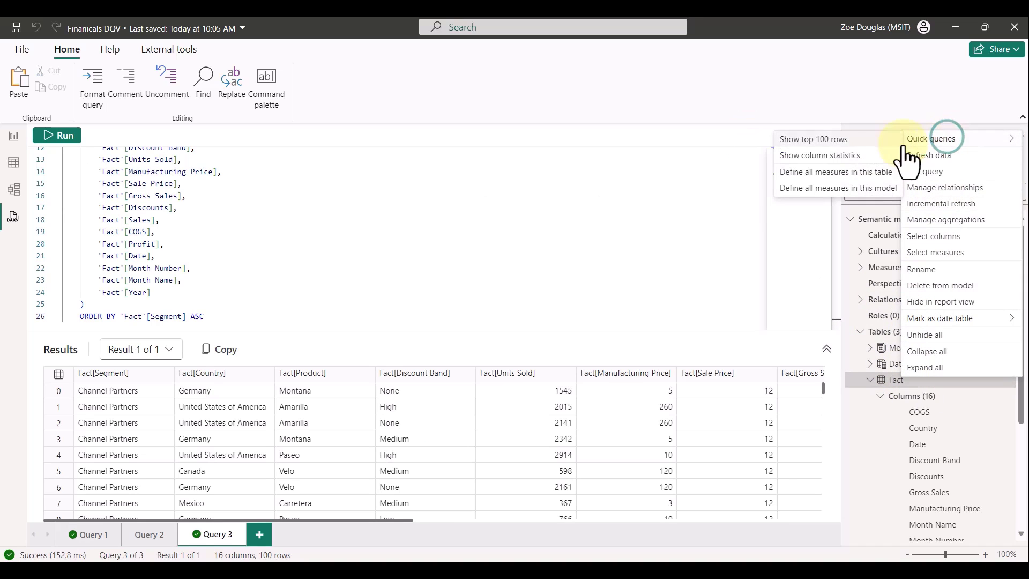
click(842, 155)
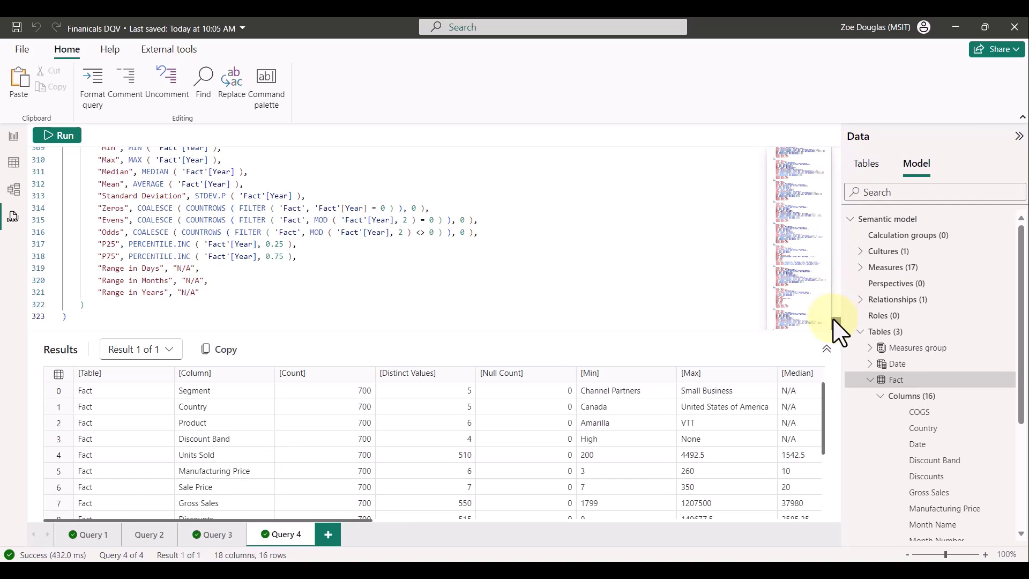
drag(835, 322, 838, 156)
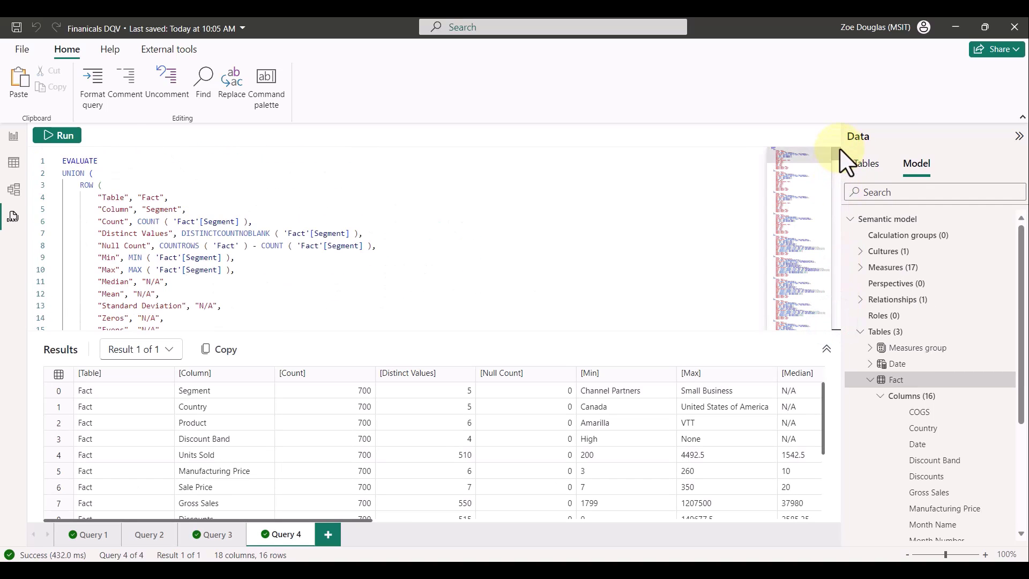
Generate quick queries for Country's distinct values and column statistics
right_click(934, 428)
mouse_move(851, 288)
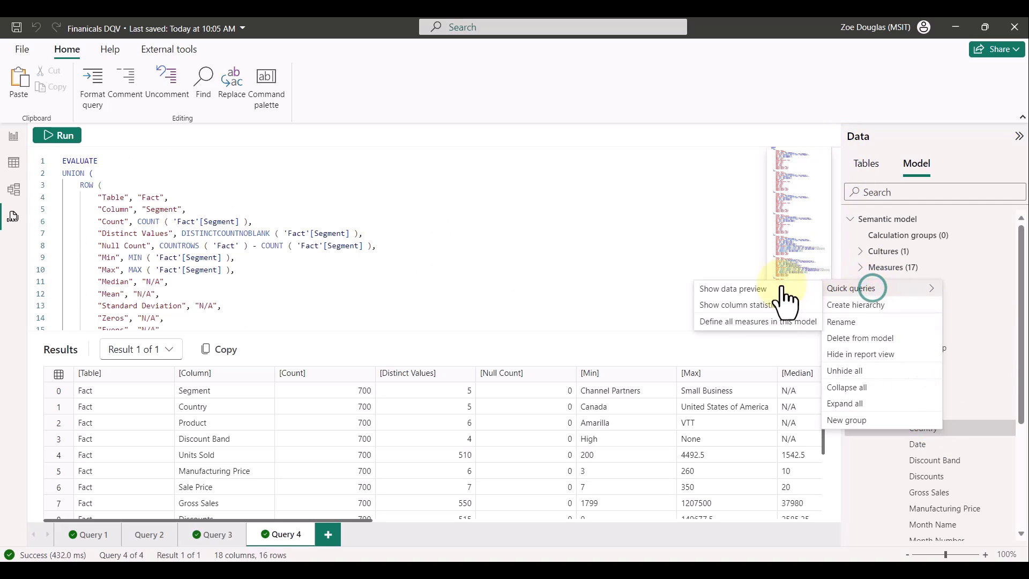
click(779, 291)
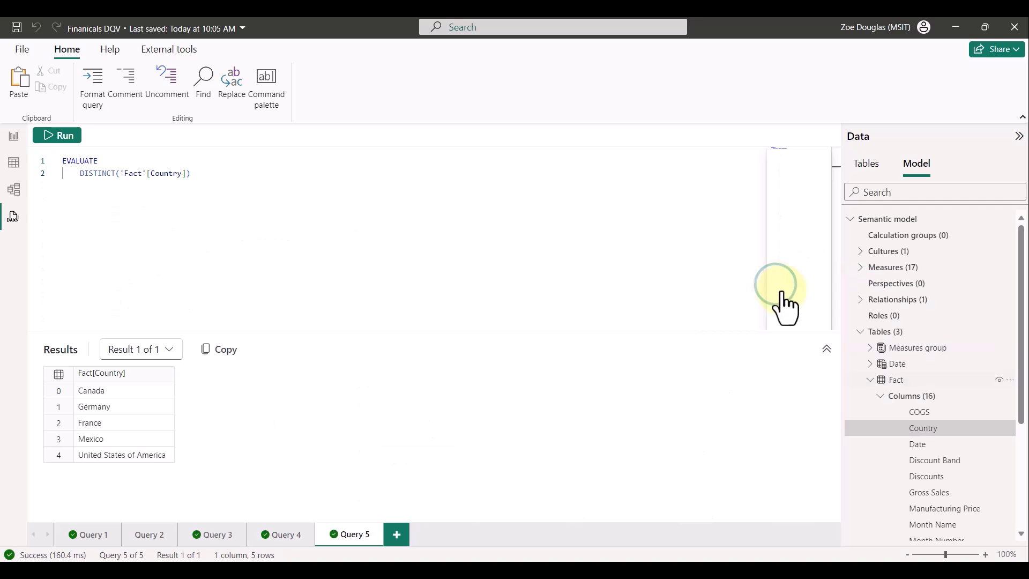
right_click(938, 431)
mouse_move(848, 290)
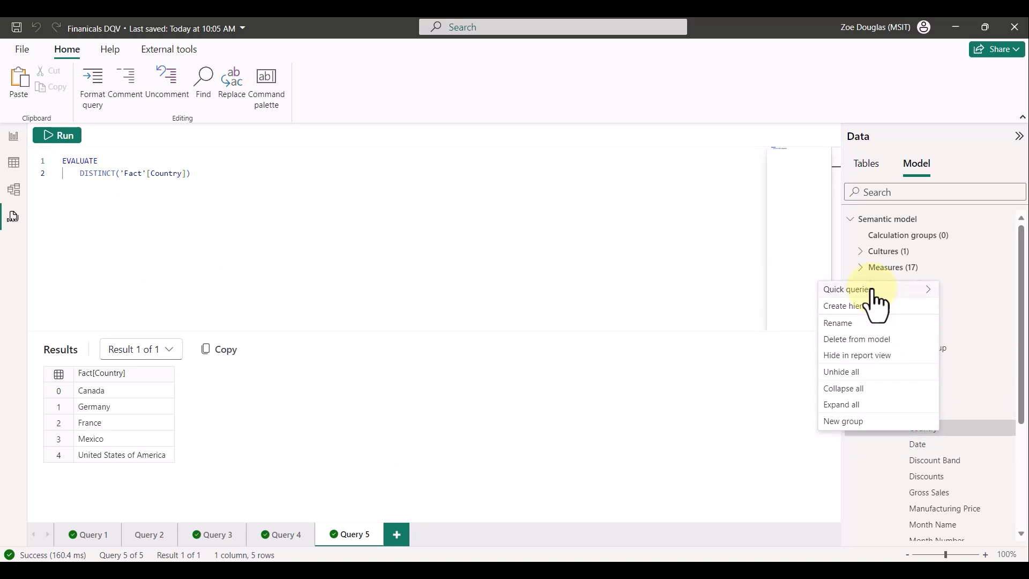
click(779, 307)
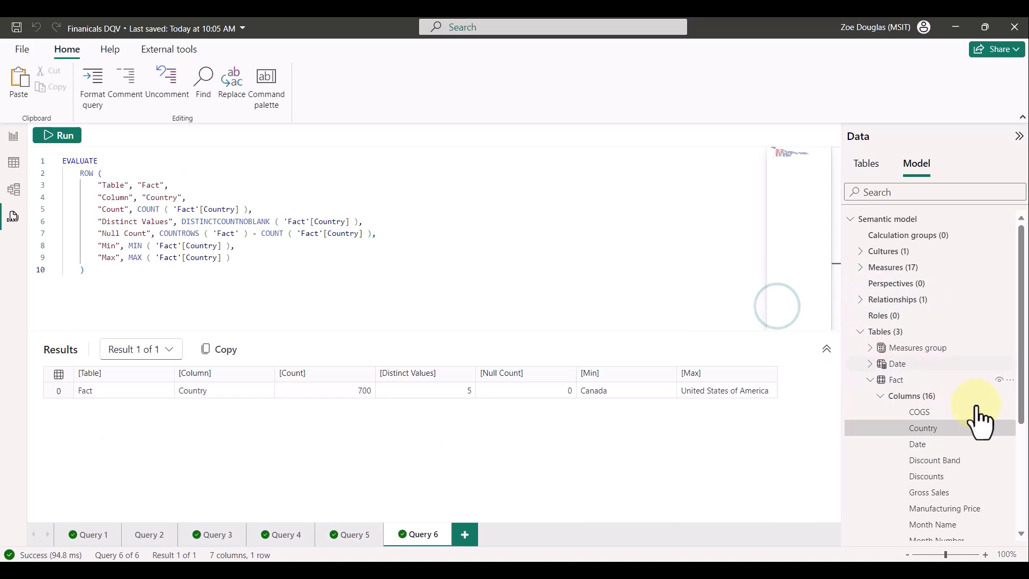
right_click(925, 351)
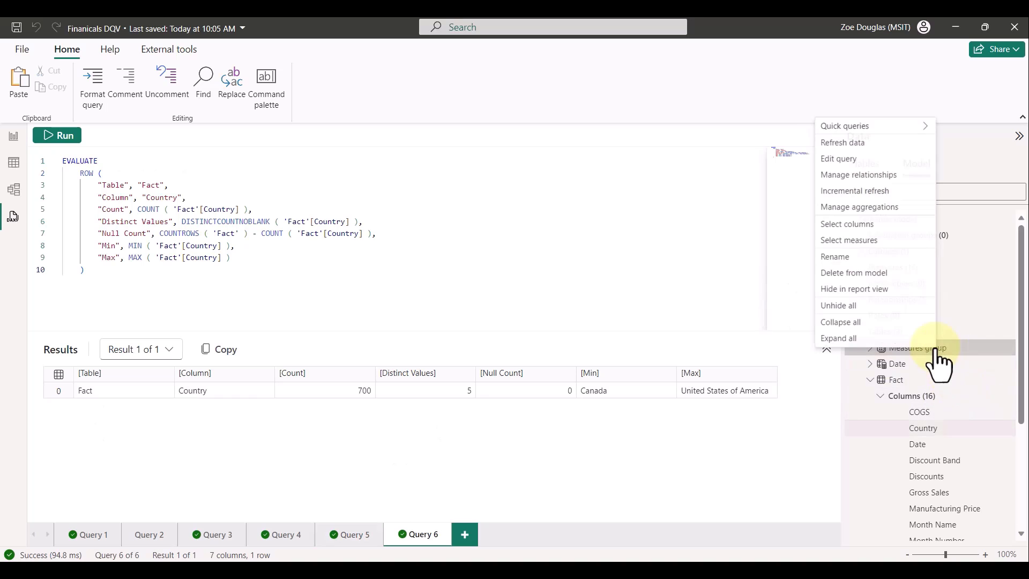
mouse_move(876, 126)
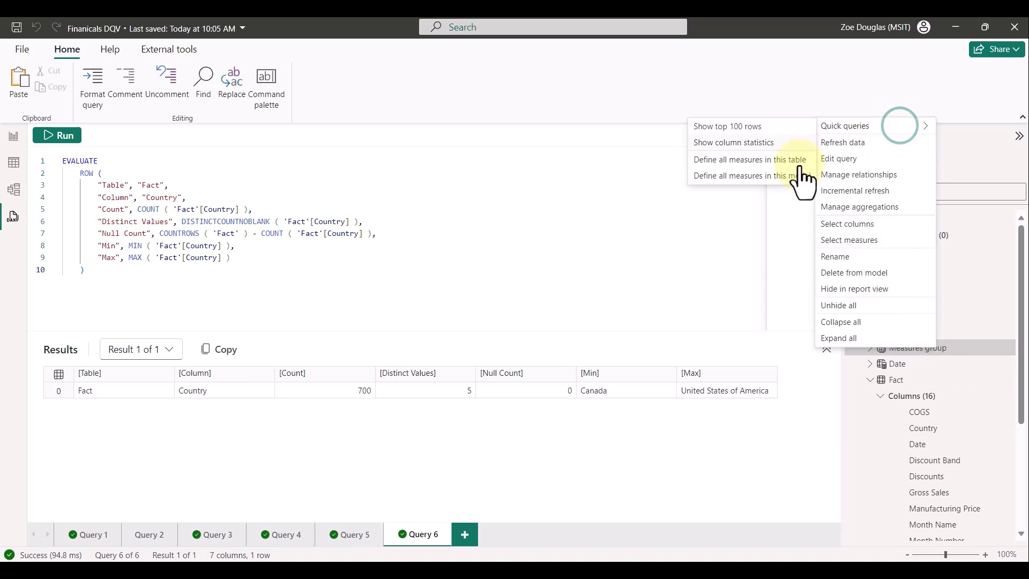
Generate definitions of all model measures and expand the Measures group table
click(781, 176)
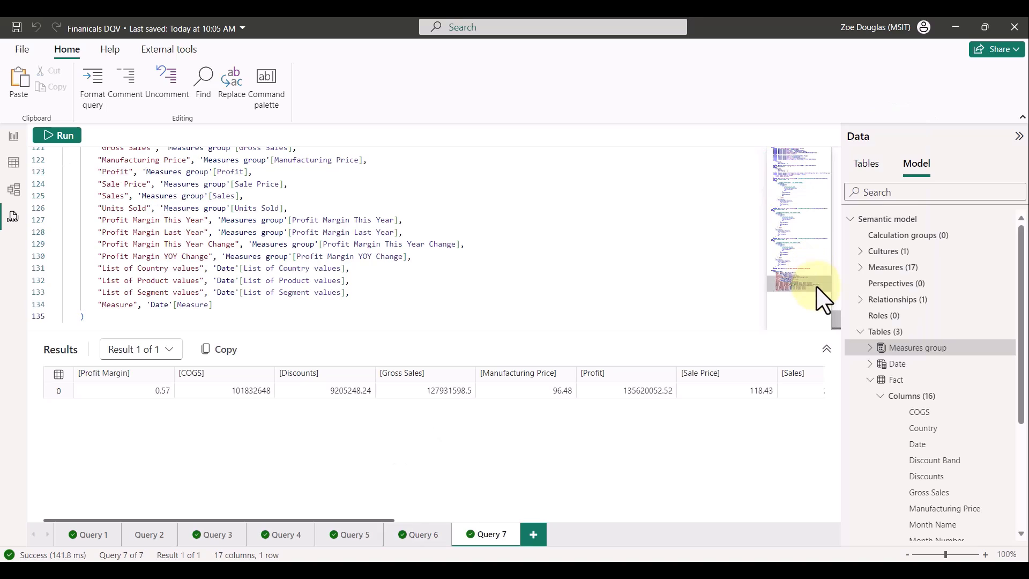
drag(819, 286, 817, 153)
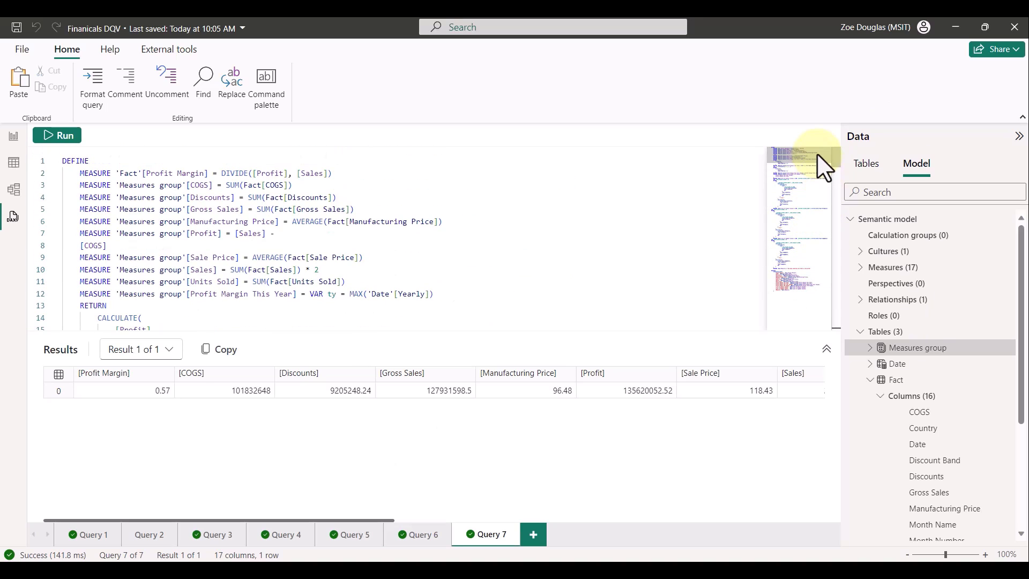
click(870, 347)
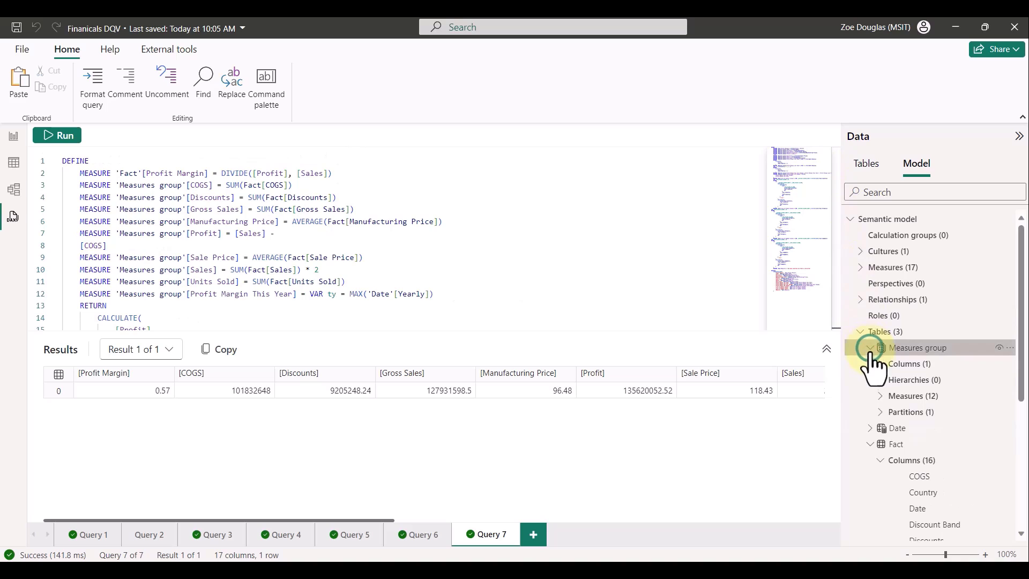
click(880, 396)
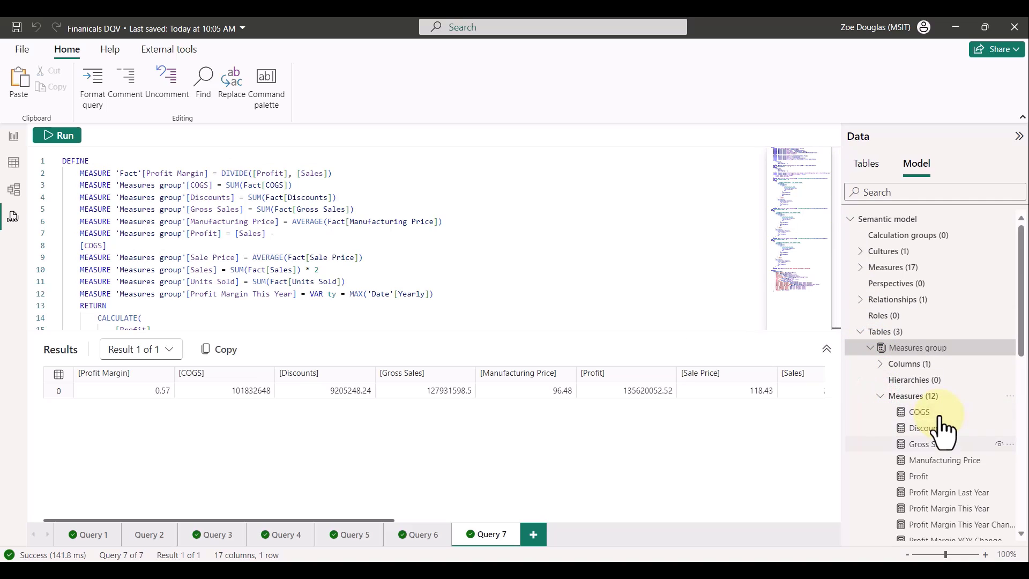
scroll(941, 431, down, 3)
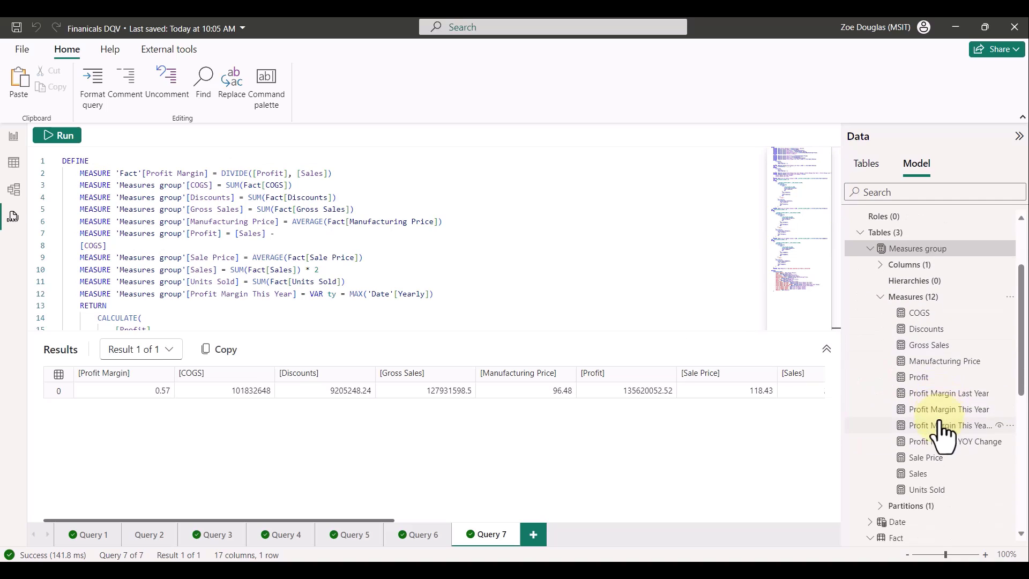
Evaluate Sales, insert its definition, rerun, and update the model's Sales measure
right_click(940, 482)
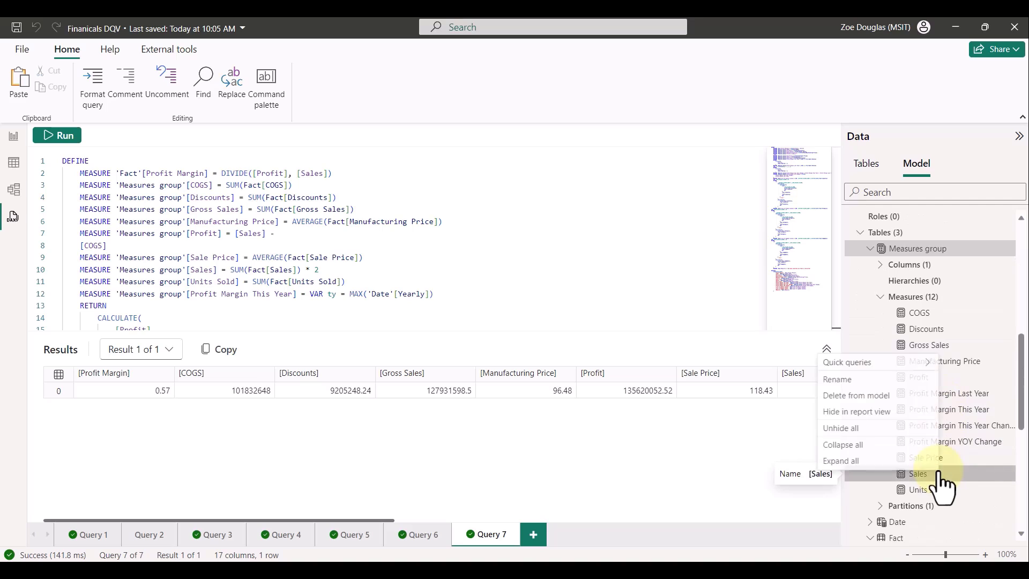
click(906, 362)
click(750, 363)
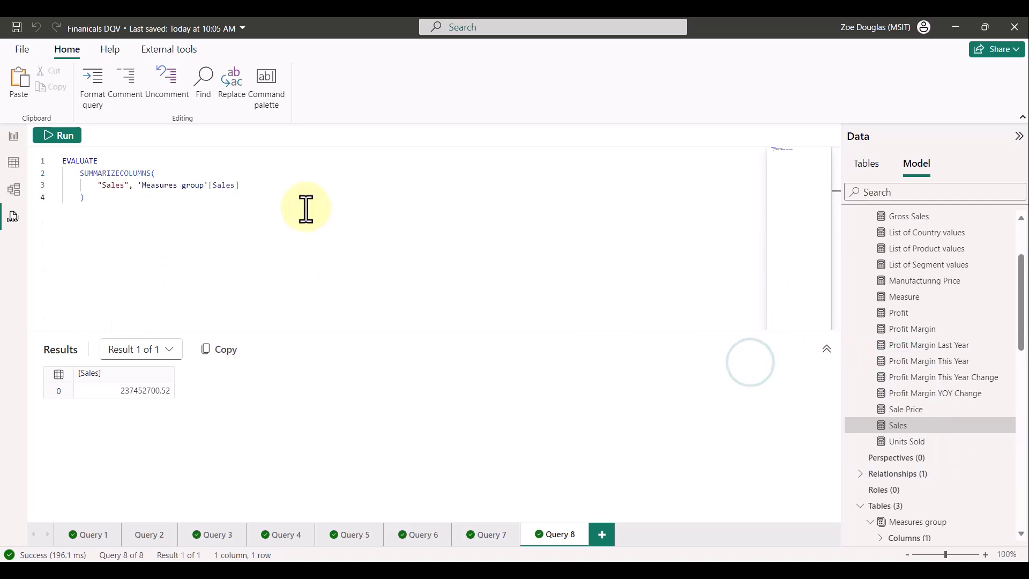
click(221, 187)
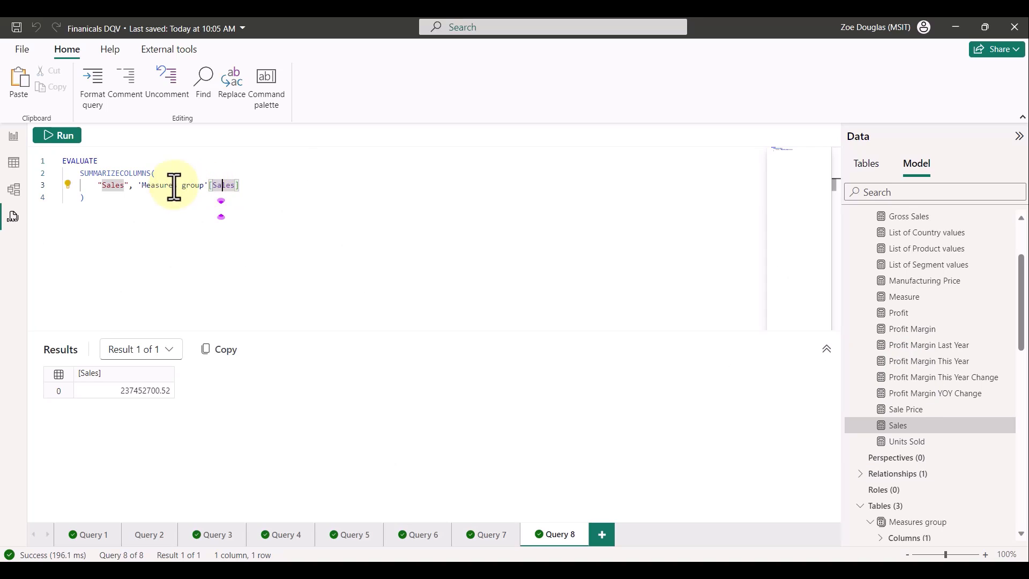
click(67, 184)
click(83, 221)
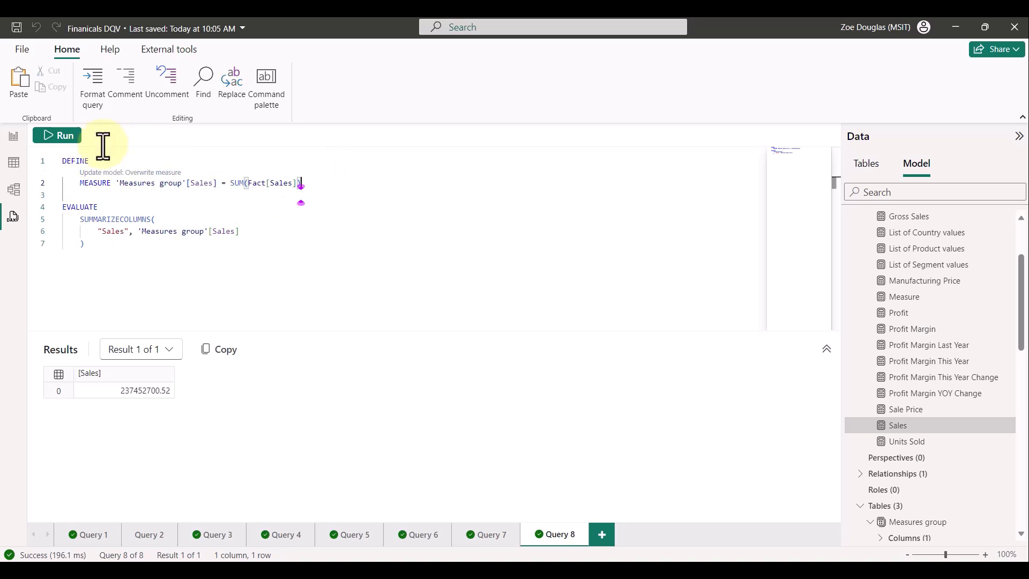
click(60, 139)
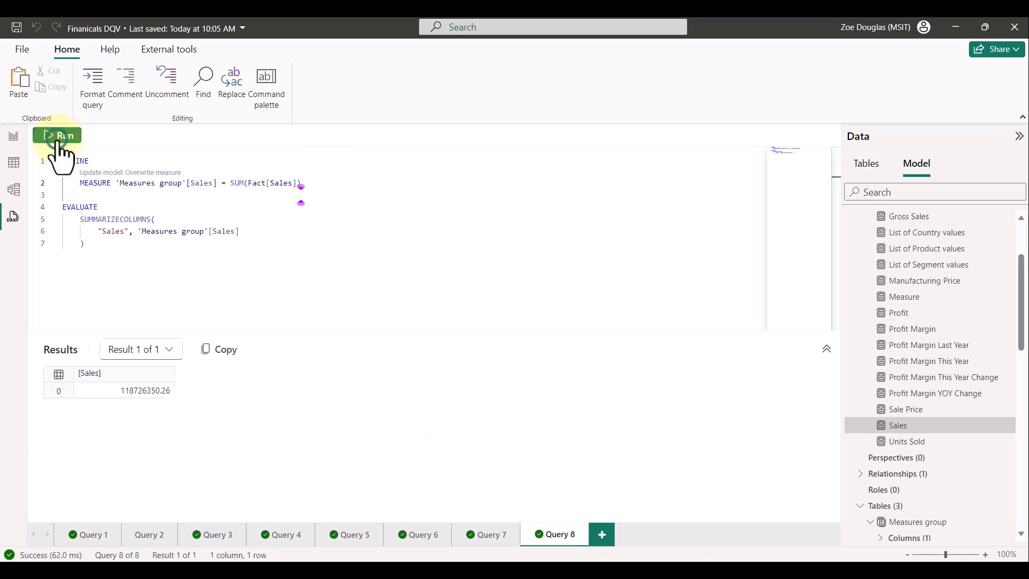
click(149, 174)
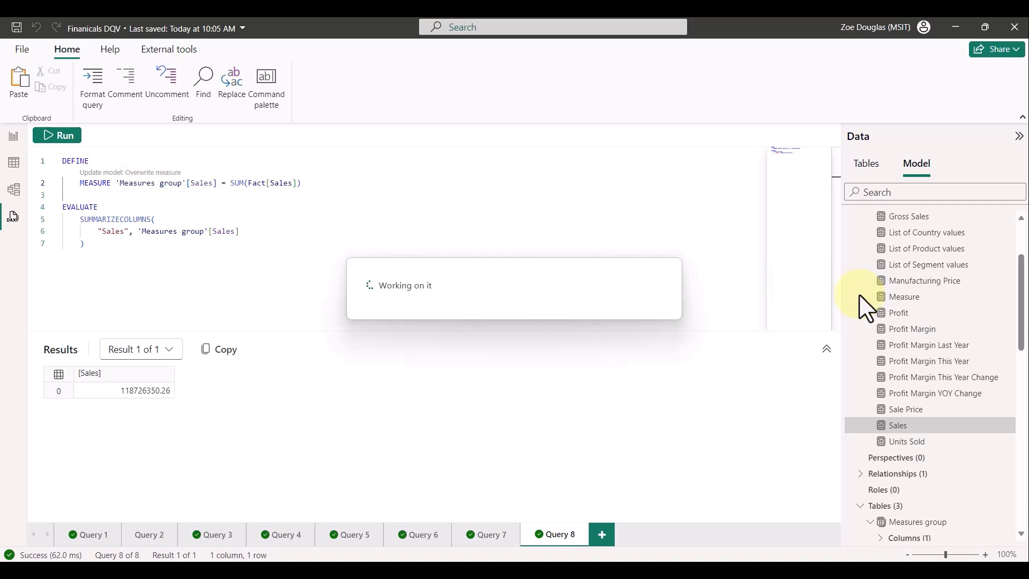
Define and run Profit Margin YOY Change with references (2.36), then return to Report view
right_click(922, 394)
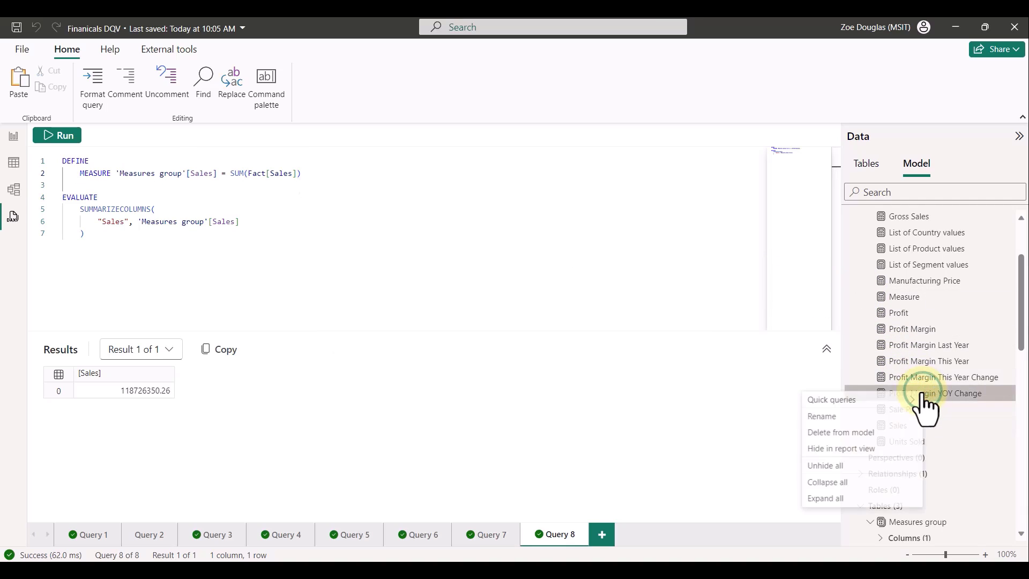
click(883, 398)
click(755, 433)
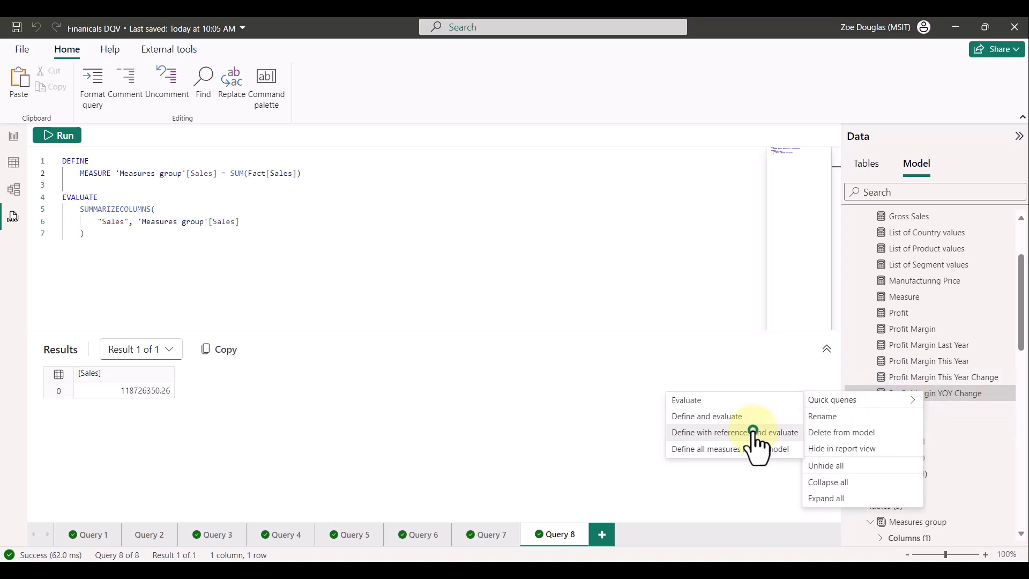
scroll(454, 238, up, 3)
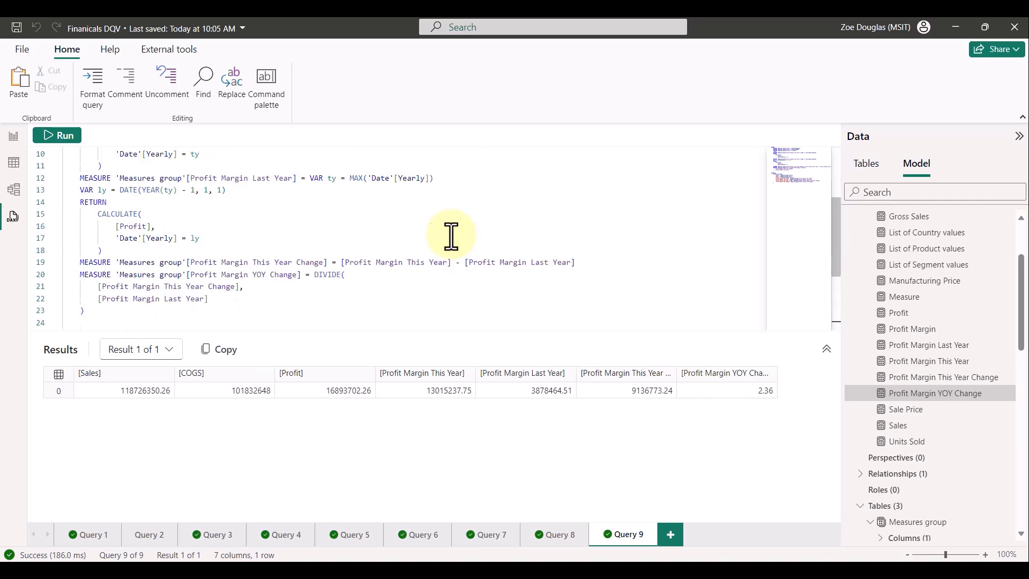
scroll(452, 235, up, 3)
click(57, 135)
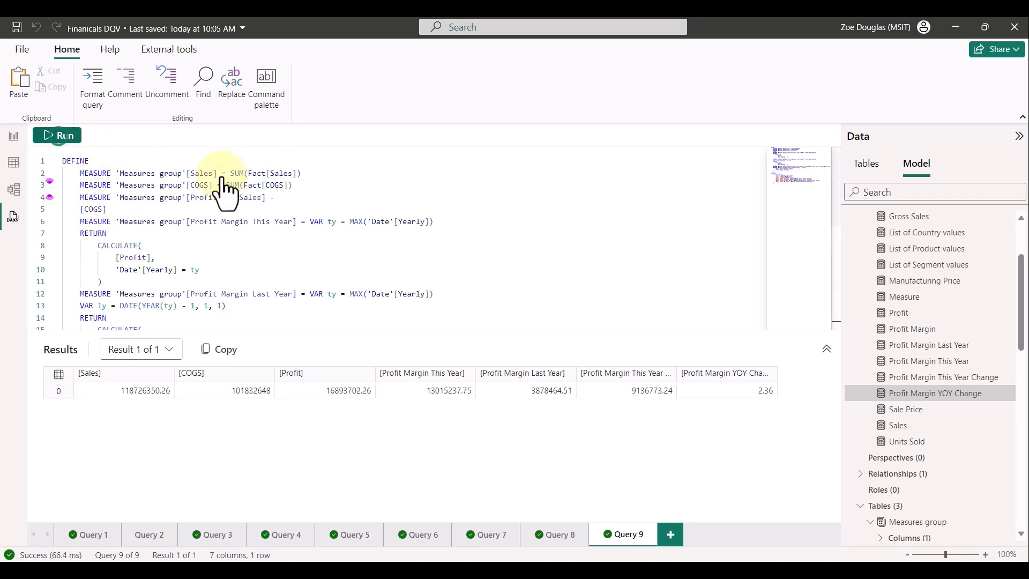
scroll(354, 208, down, 2)
scroll(356, 208, up, 1)
scroll(356, 209, up, 1)
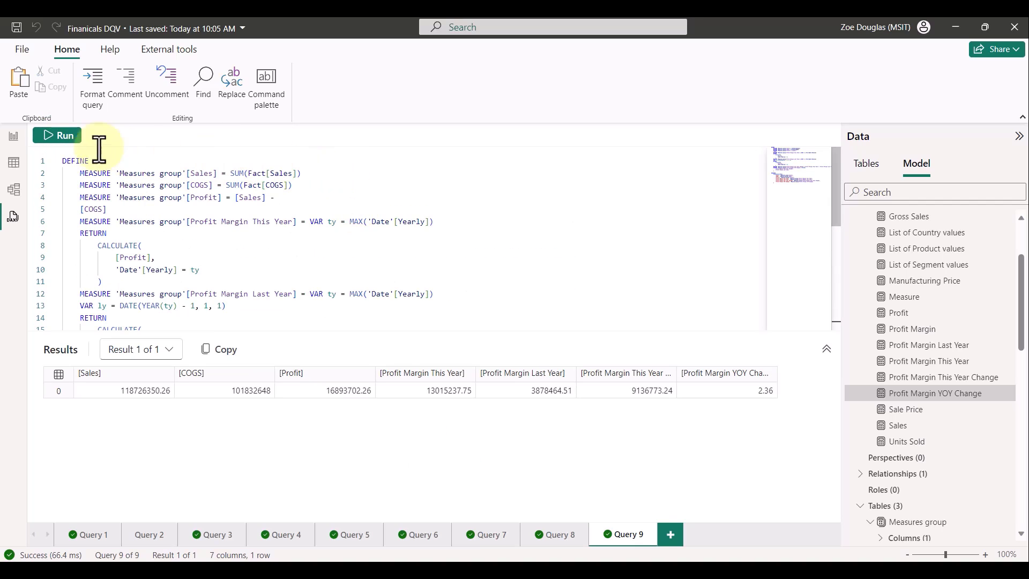
click(13, 136)
Record and refresh the Units Sold and Profit chart's timings in Performance analyzer
click(359, 220)
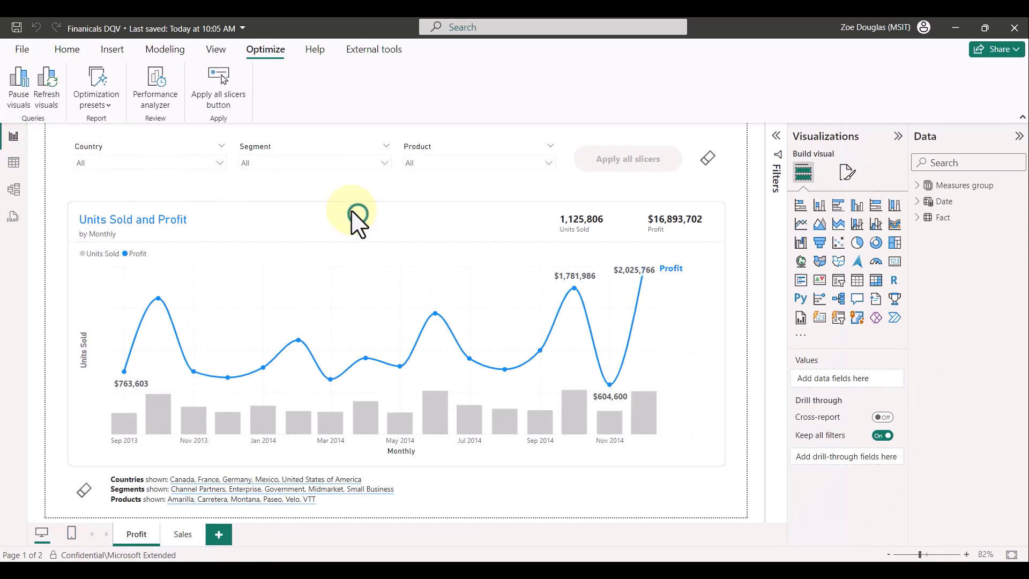
click(162, 90)
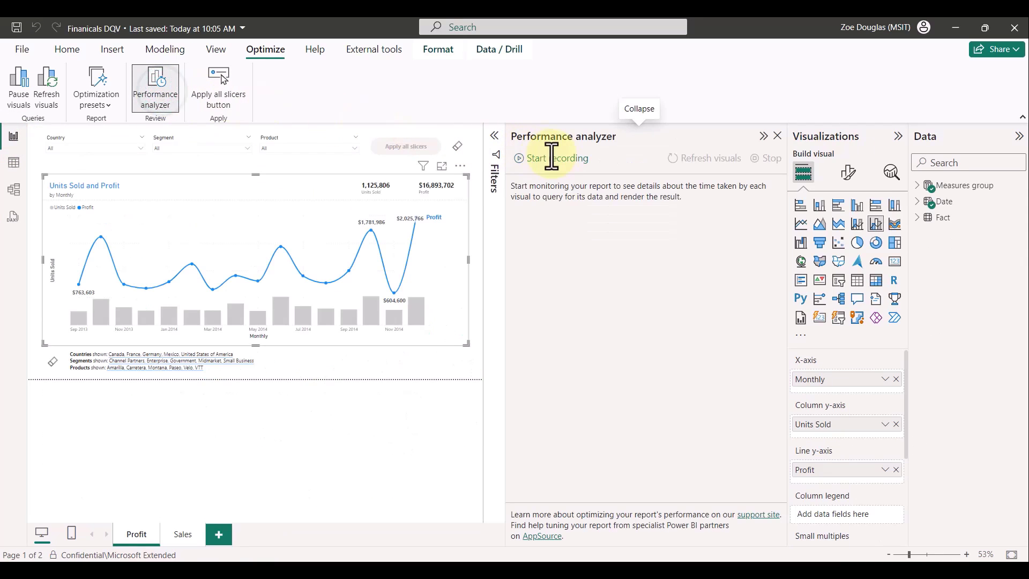
click(555, 158)
click(698, 157)
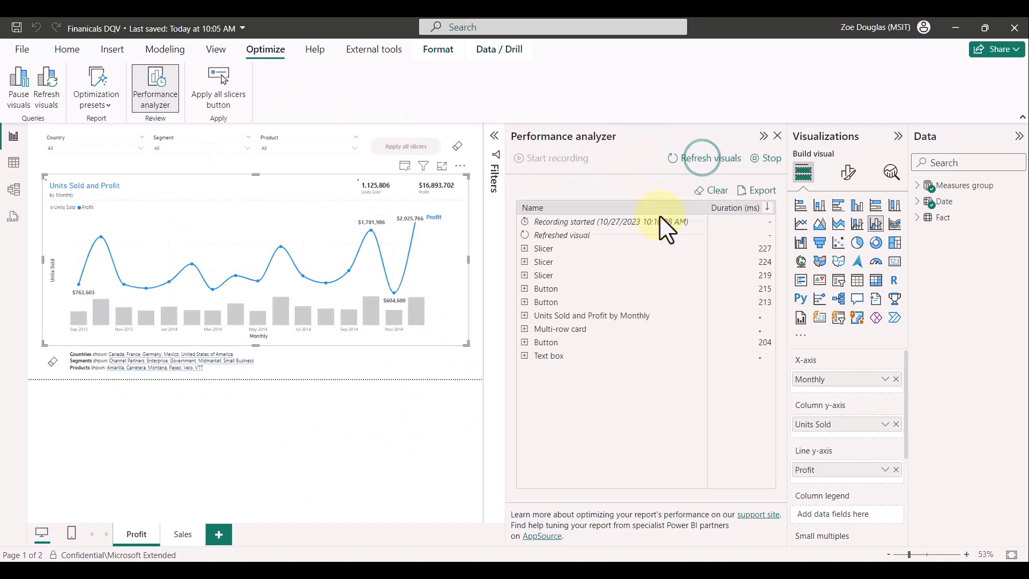
click(585, 315)
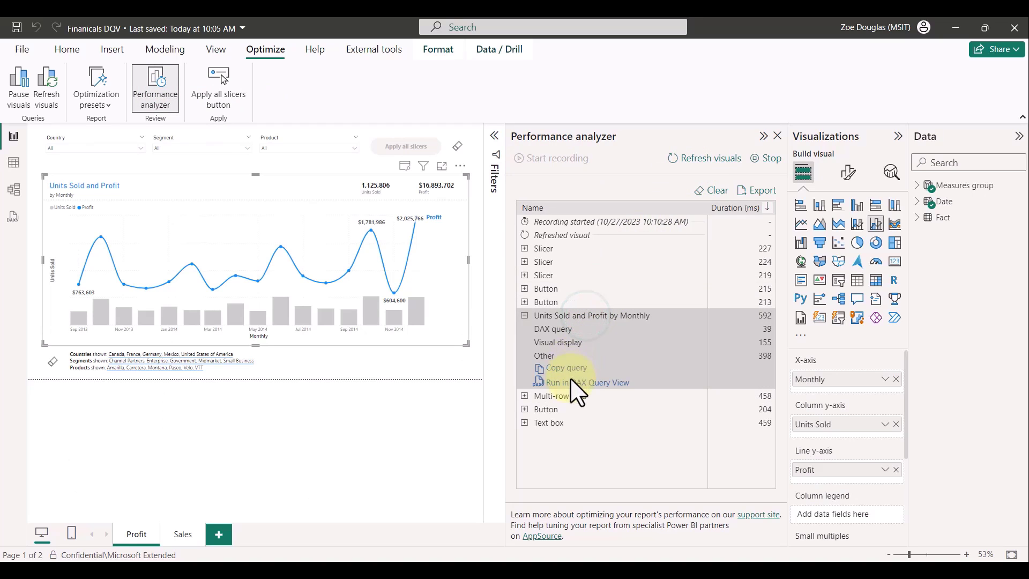
Copy the chart's query into a new DAX query, then format and run Query 2
click(571, 384)
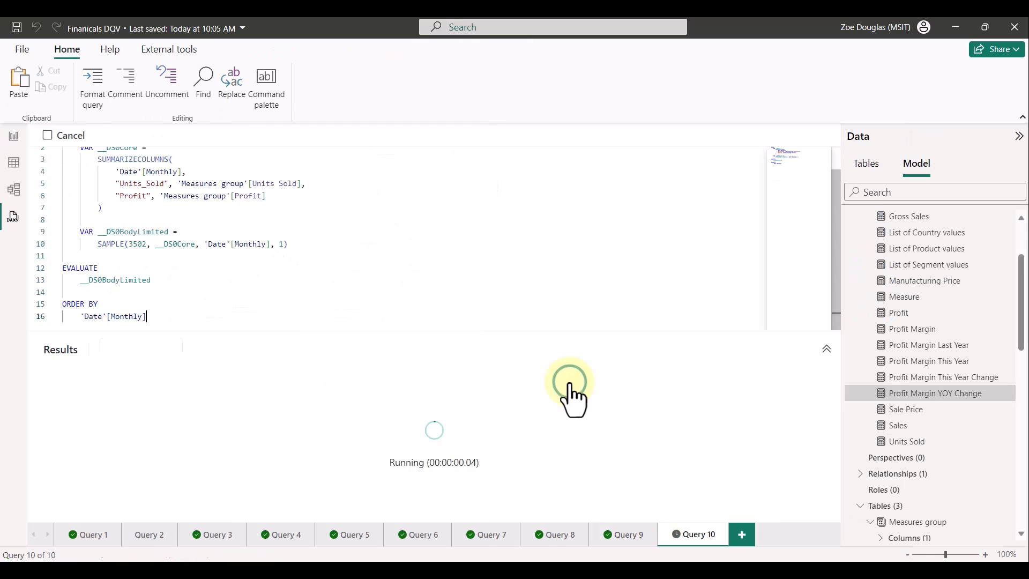
scroll(440, 216, up, 1)
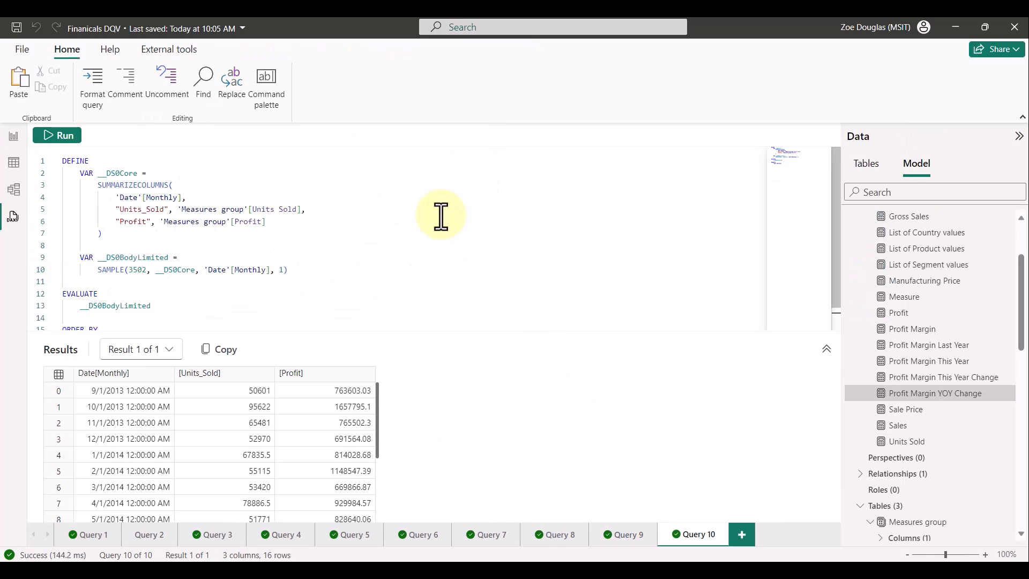
click(149, 537)
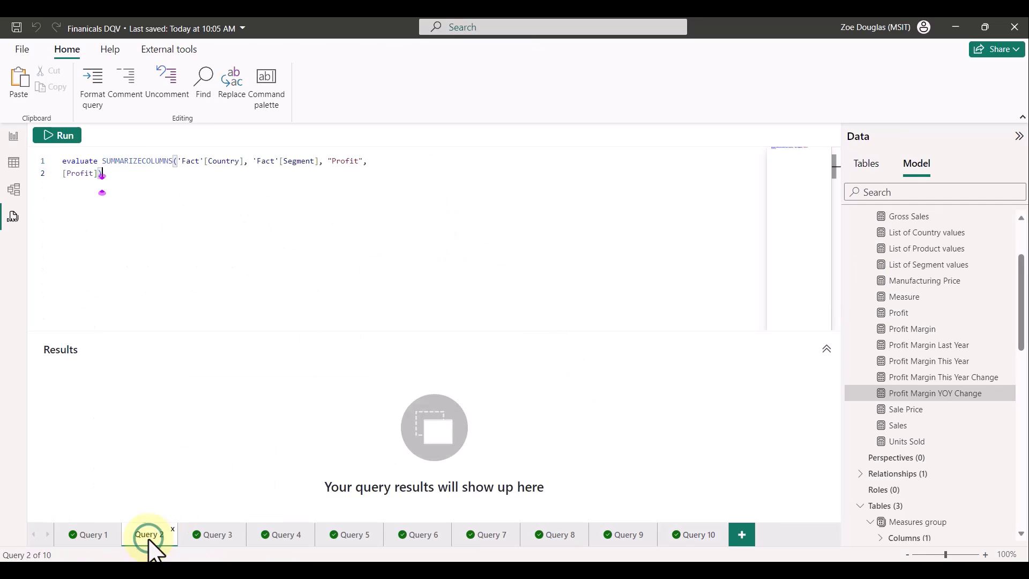
click(92, 90)
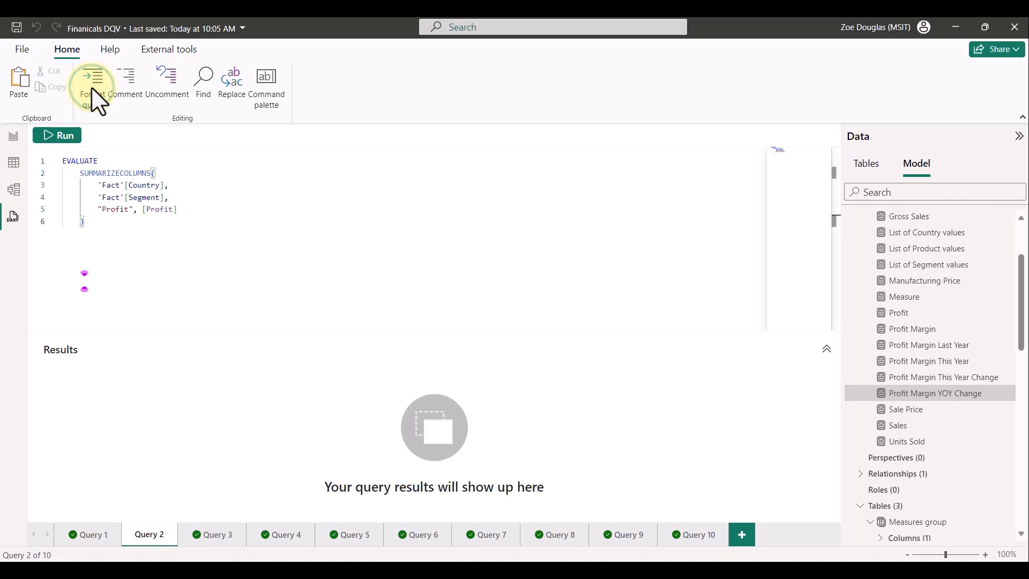
click(64, 136)
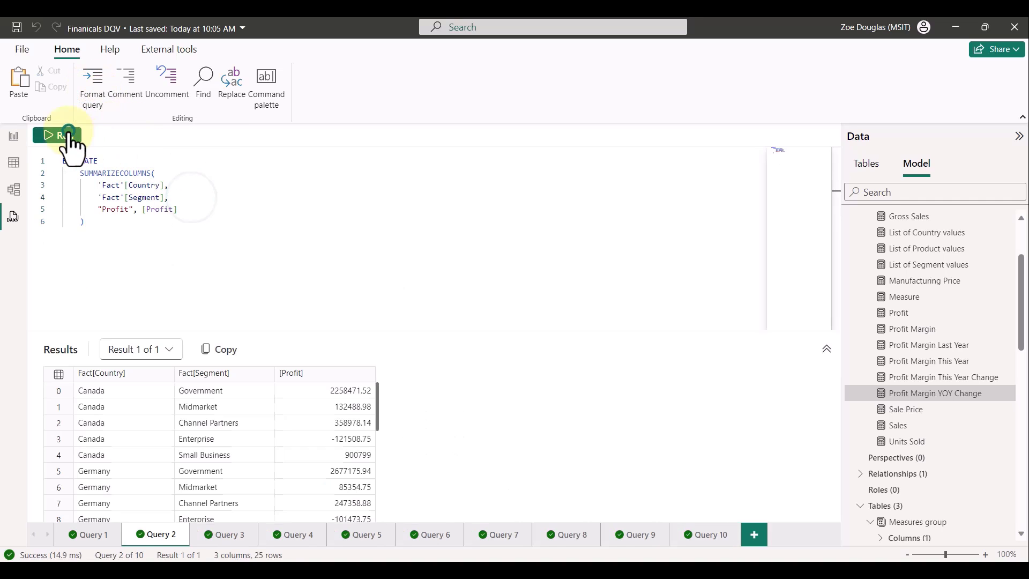
Run Query 2 with the Segment line commented out, then restore it and rerun
click(182, 196)
click(122, 76)
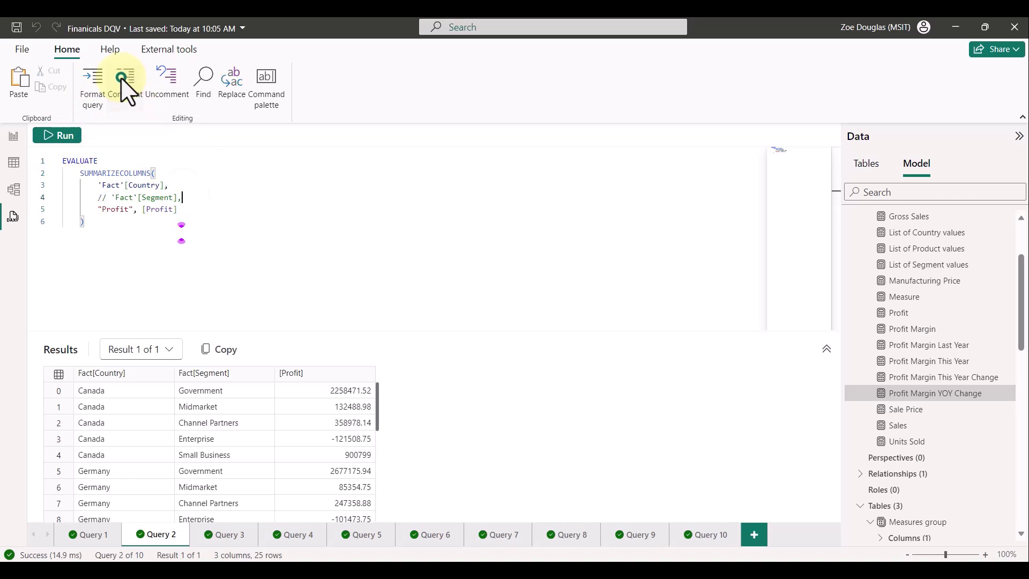
click(65, 135)
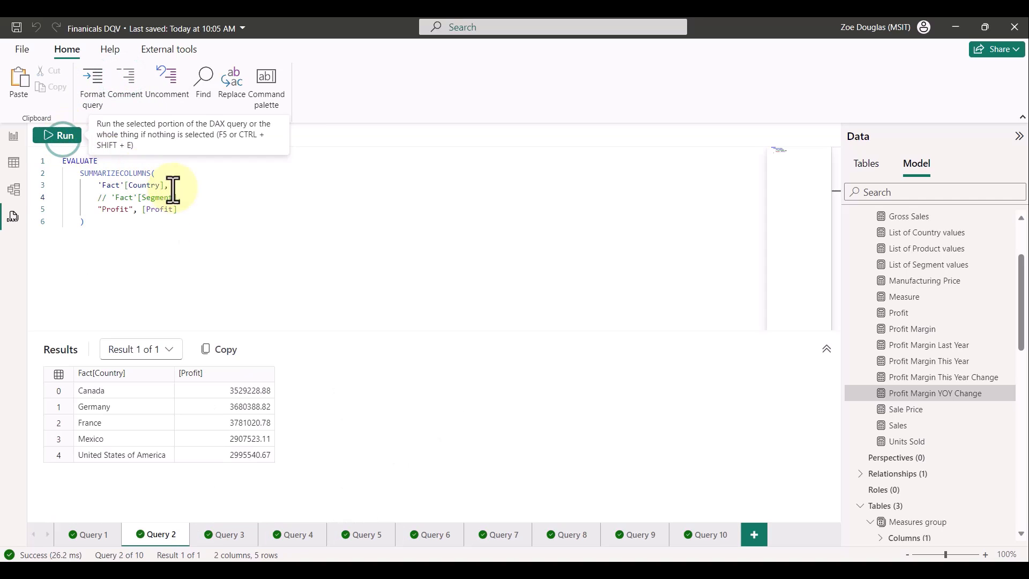
click(167, 79)
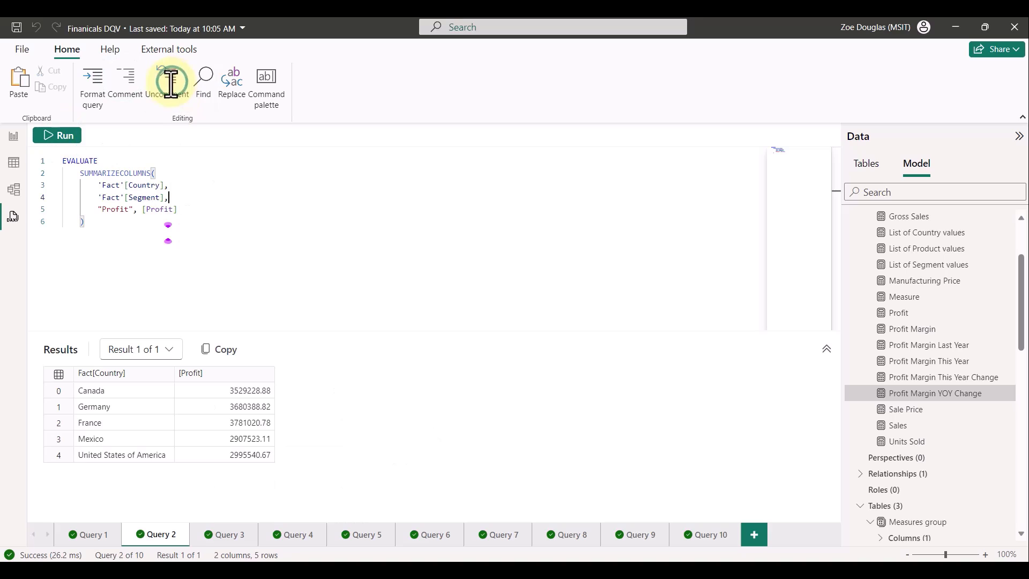
click(58, 137)
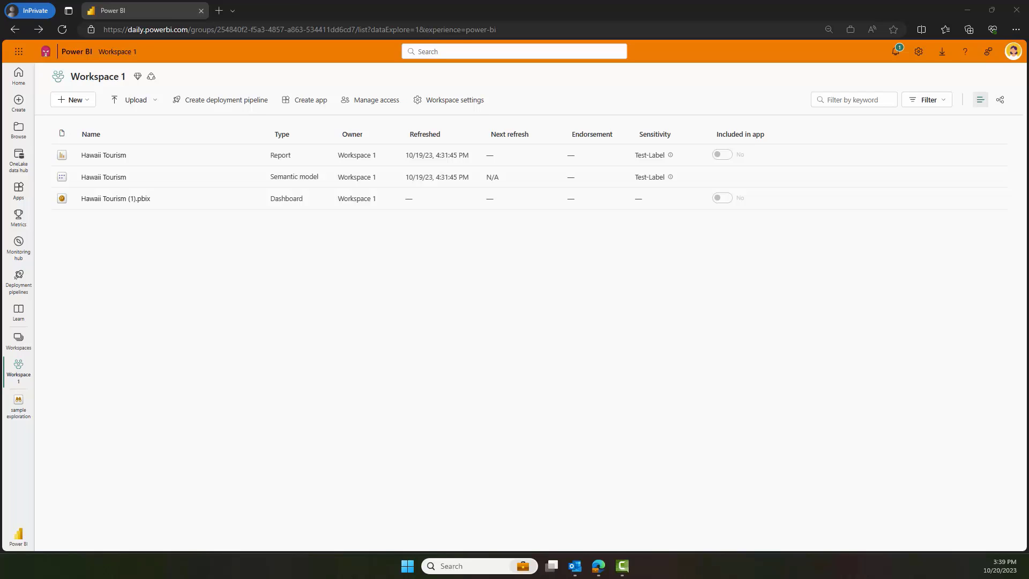
Open the More options menu for the Hawaii Tourism semantic model
click(256, 178)
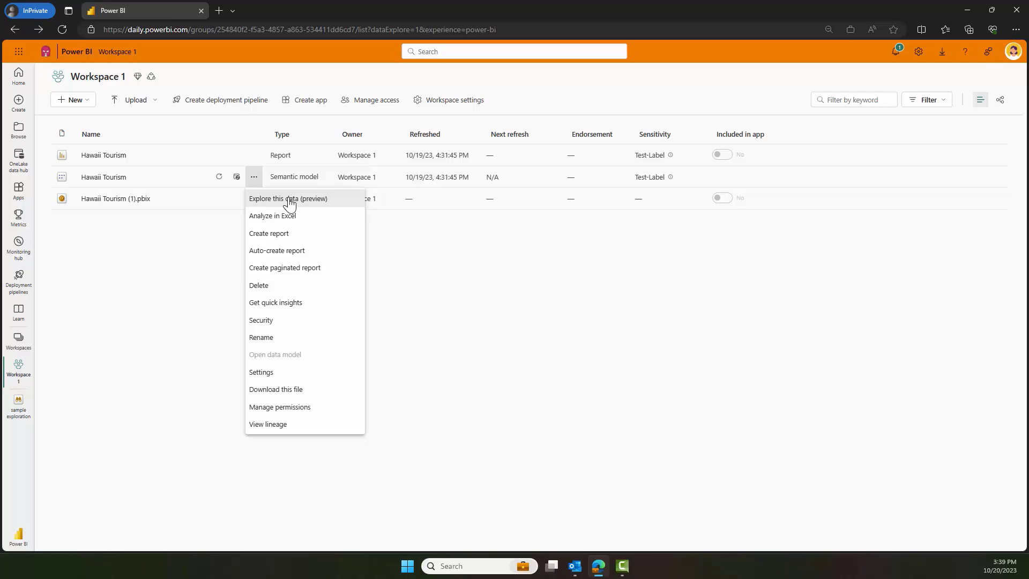
Explore Hawaii Tourism with Sum of Visits by Island, sorted descending, plus a bar chart
click(289, 202)
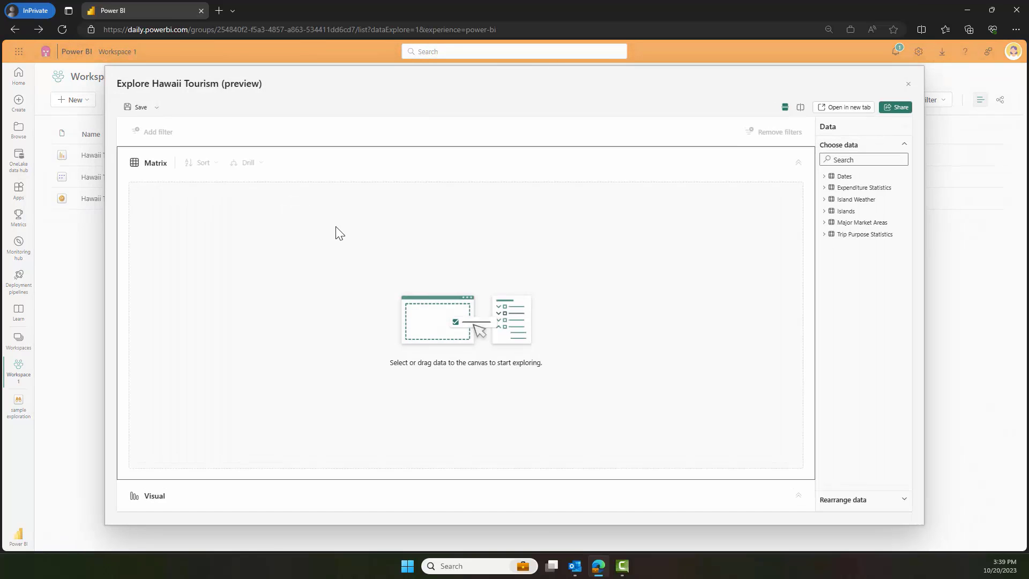
click(825, 238)
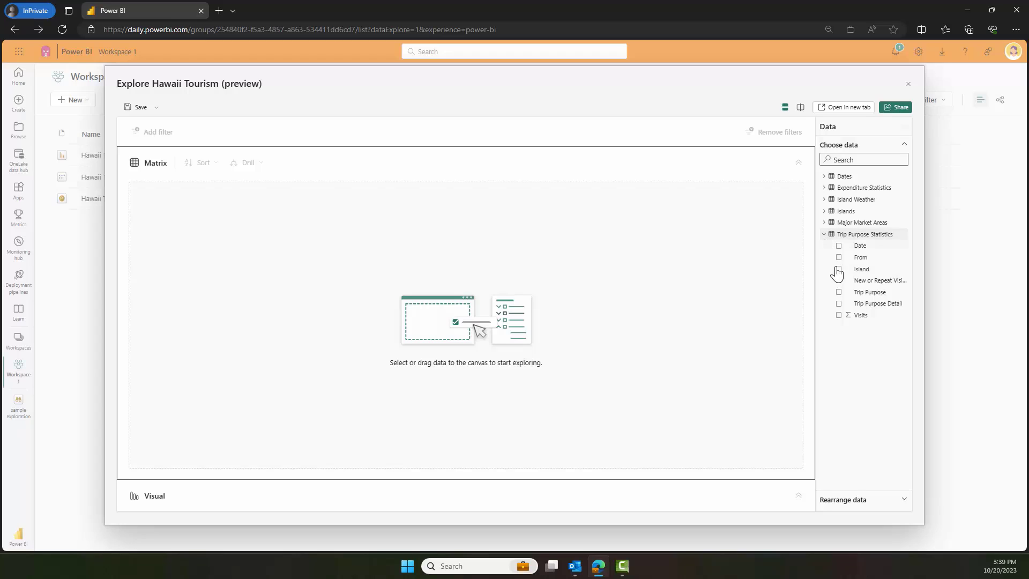
click(838, 315)
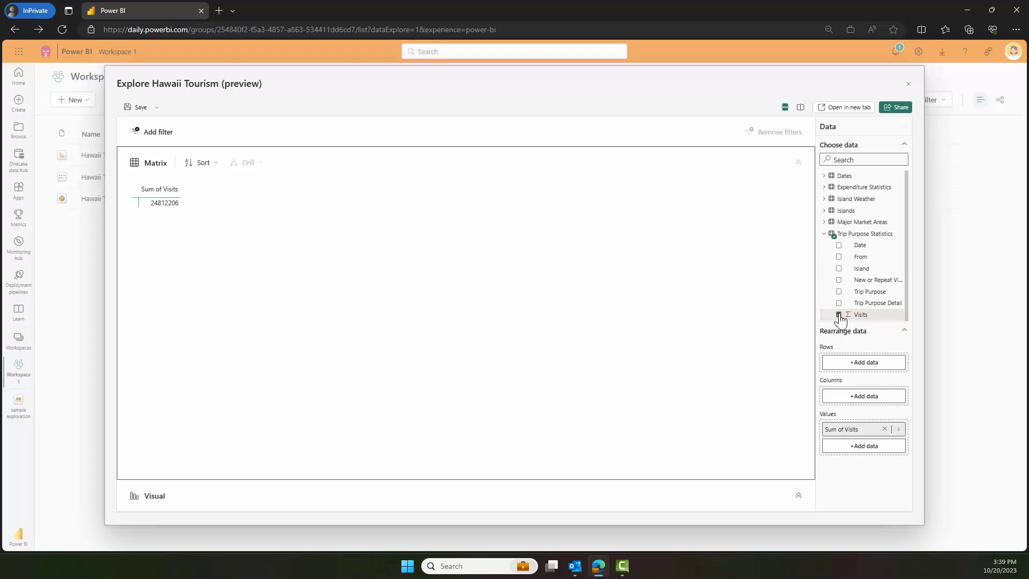
click(839, 268)
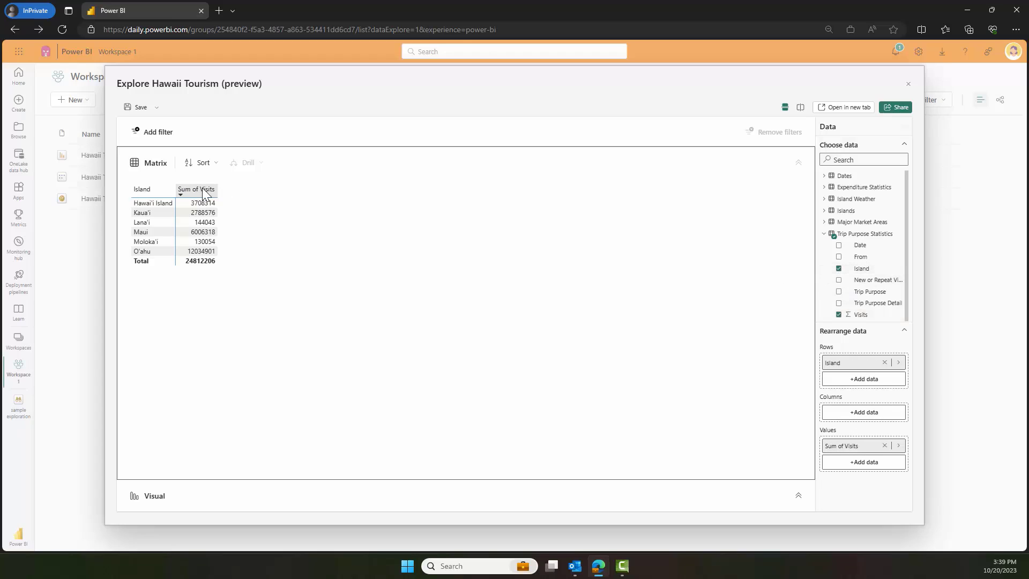
click(203, 191)
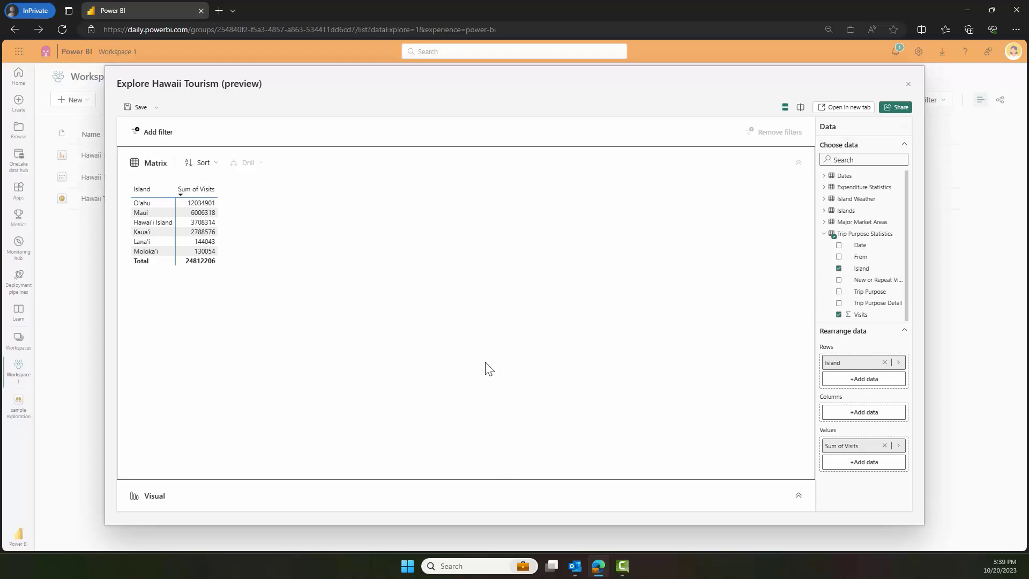
click(486, 493)
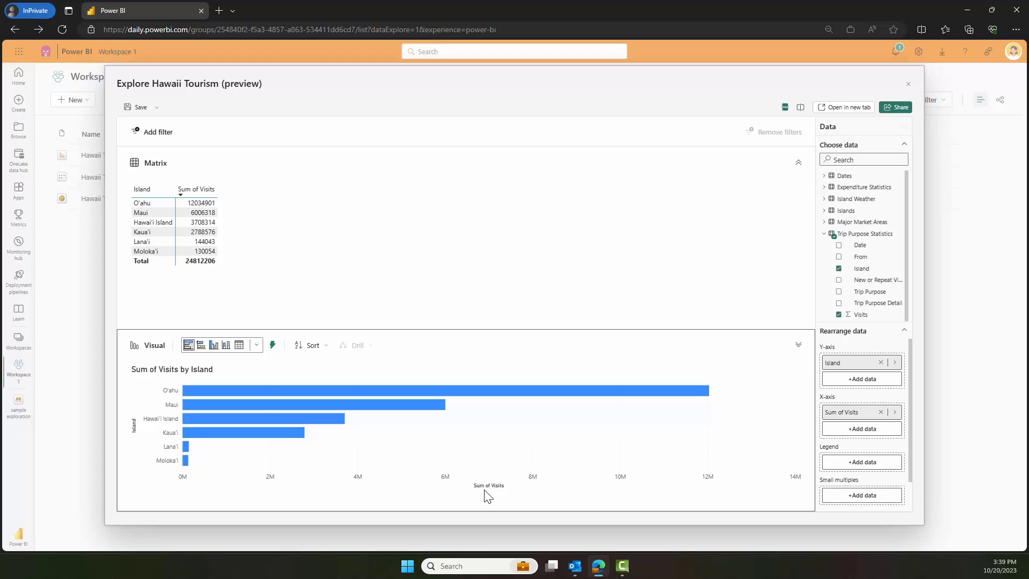
Add Trip Purpose to the breakdown and filter the exploration to Island O'ahu
click(839, 292)
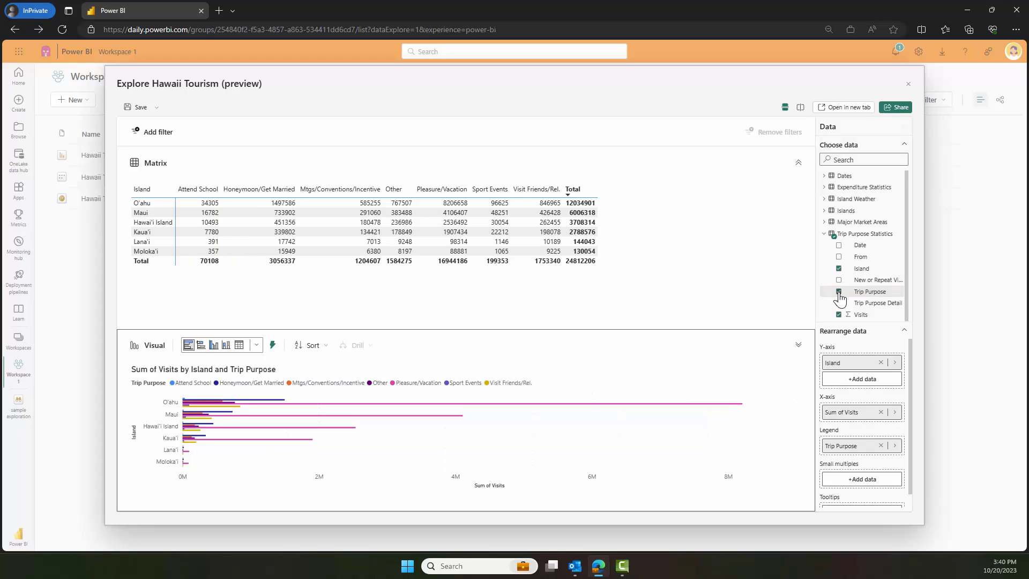
click(153, 134)
click(292, 169)
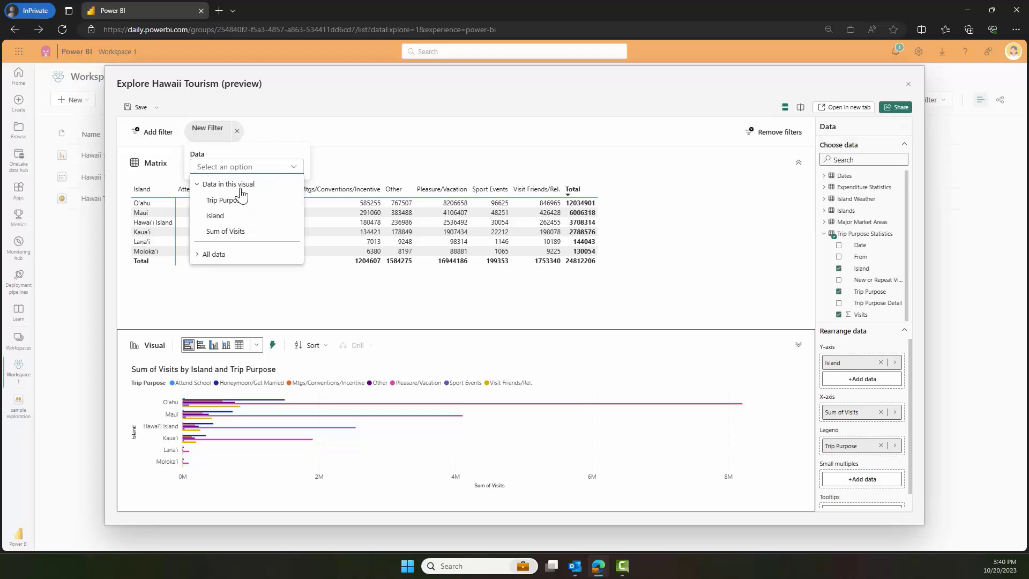
click(211, 216)
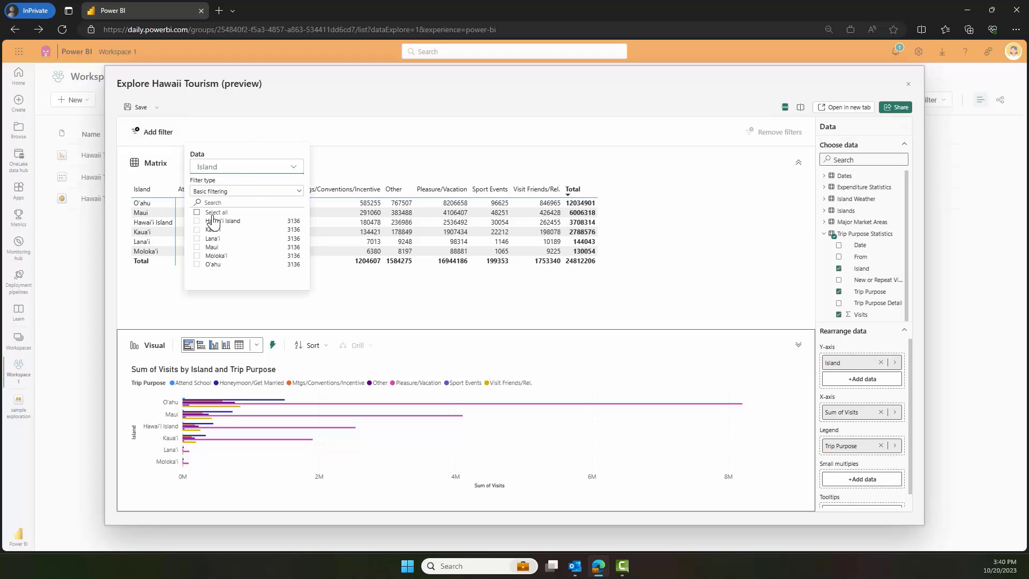
click(196, 265)
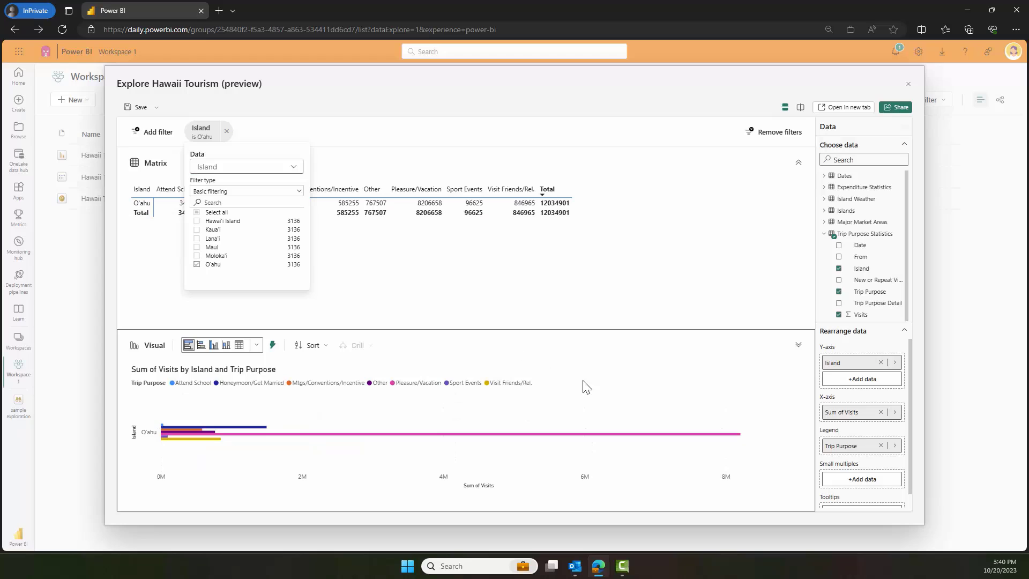
click(462, 369)
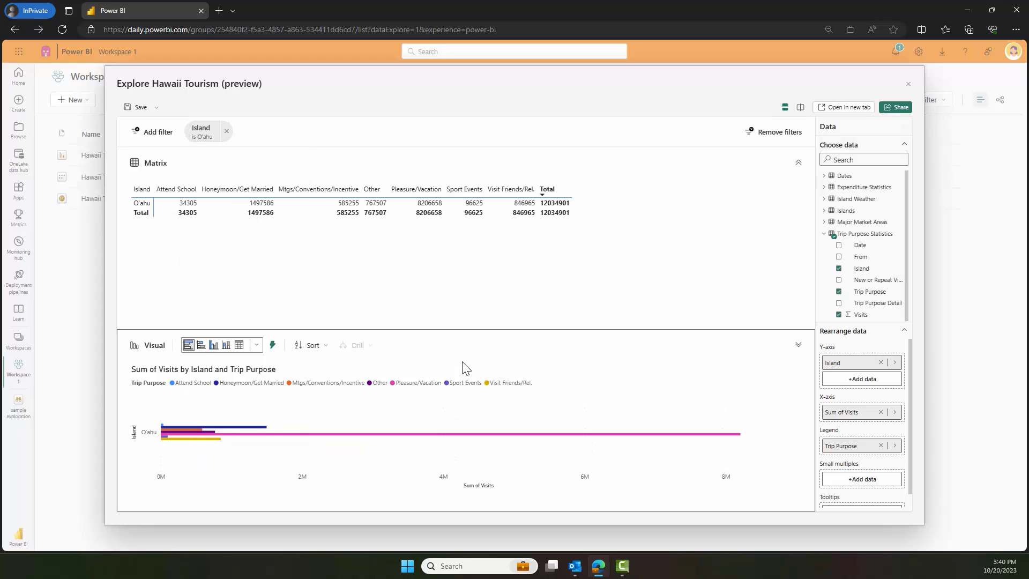
Switch to a clustered column chart and return split view to stacked layout
click(215, 348)
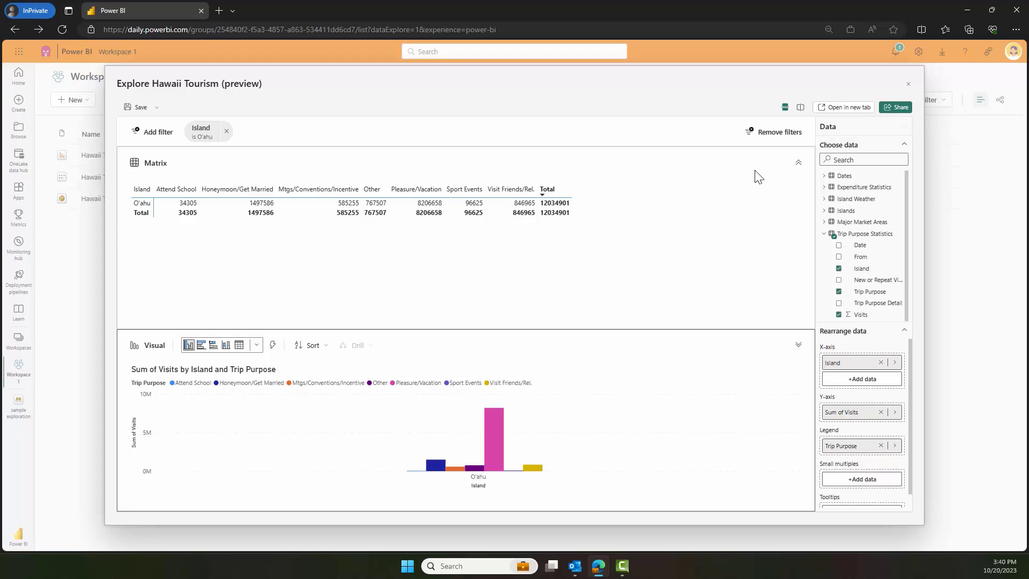
click(800, 108)
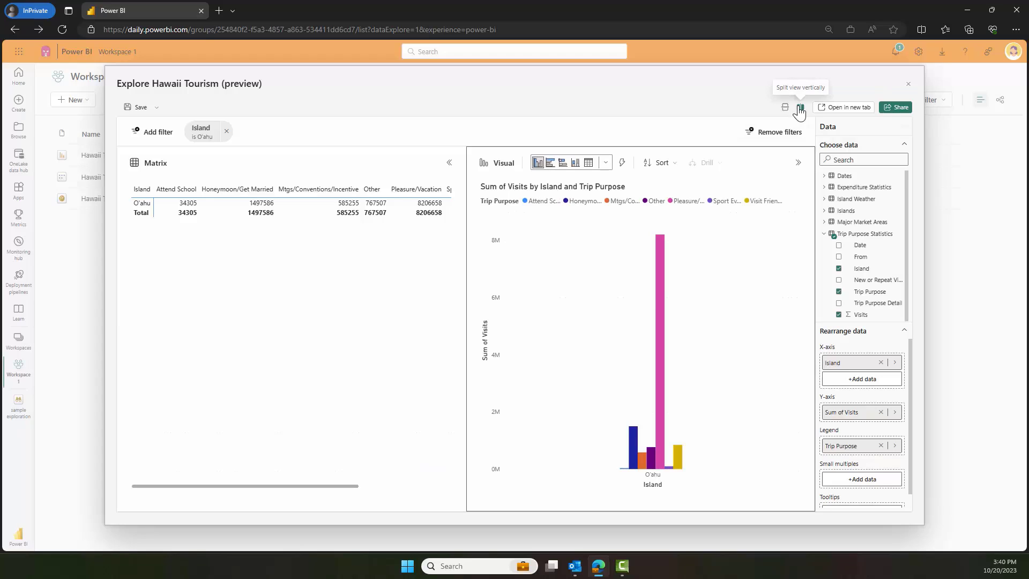
click(786, 108)
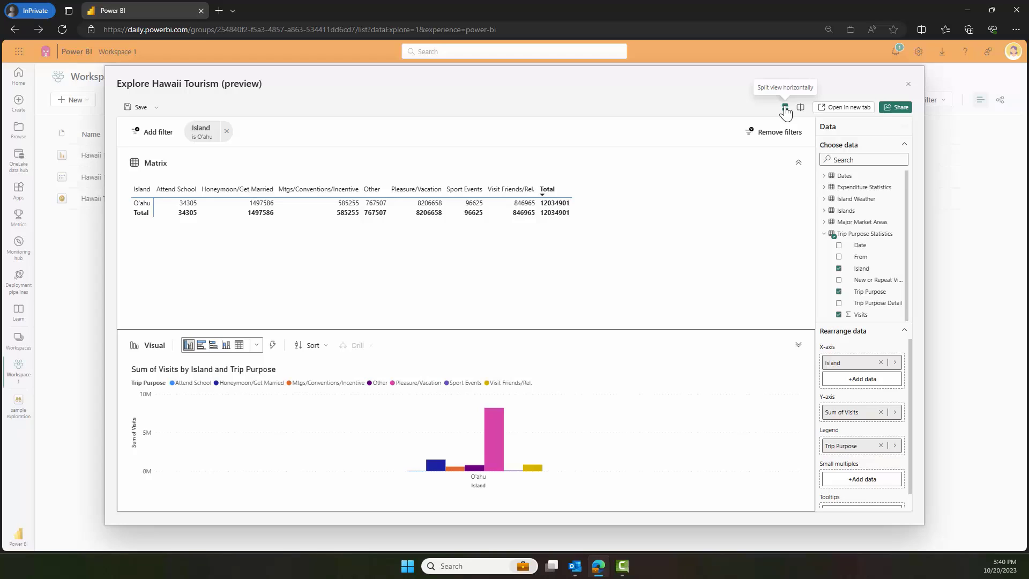
Add a Trip Purpose filter keeping only Pleasure/Vacation trips
click(162, 143)
click(296, 169)
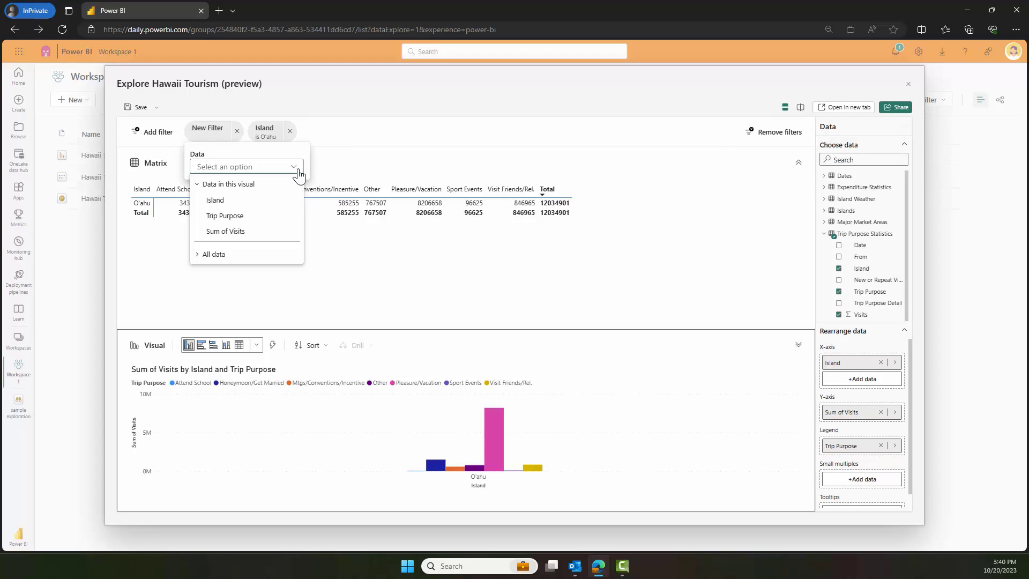
click(225, 215)
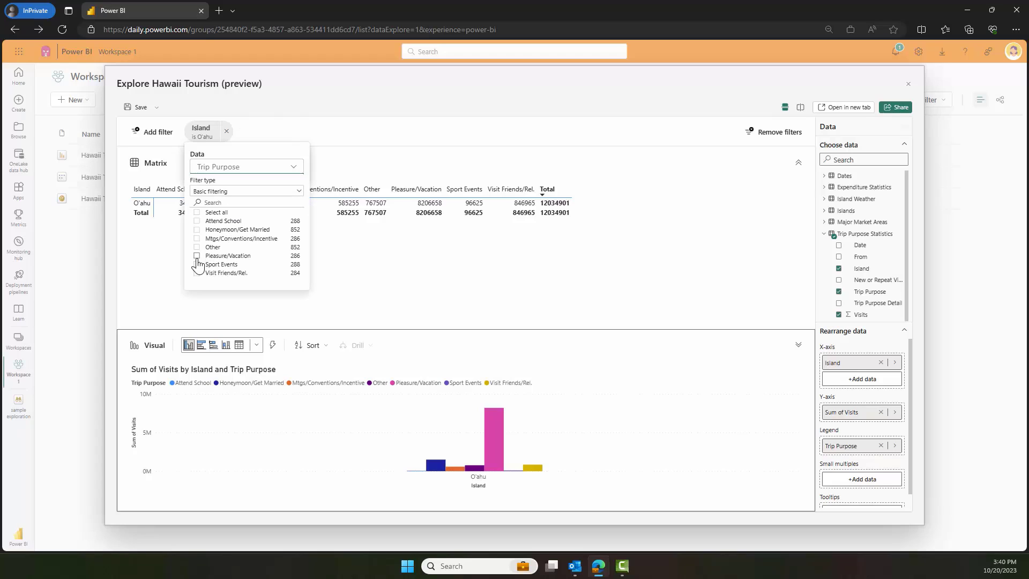
click(196, 257)
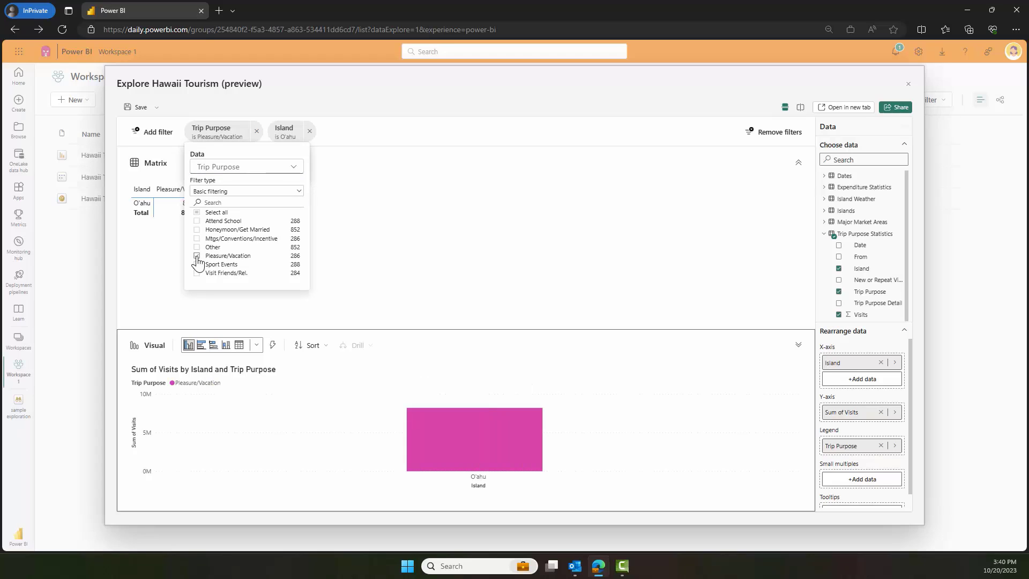
click(659, 372)
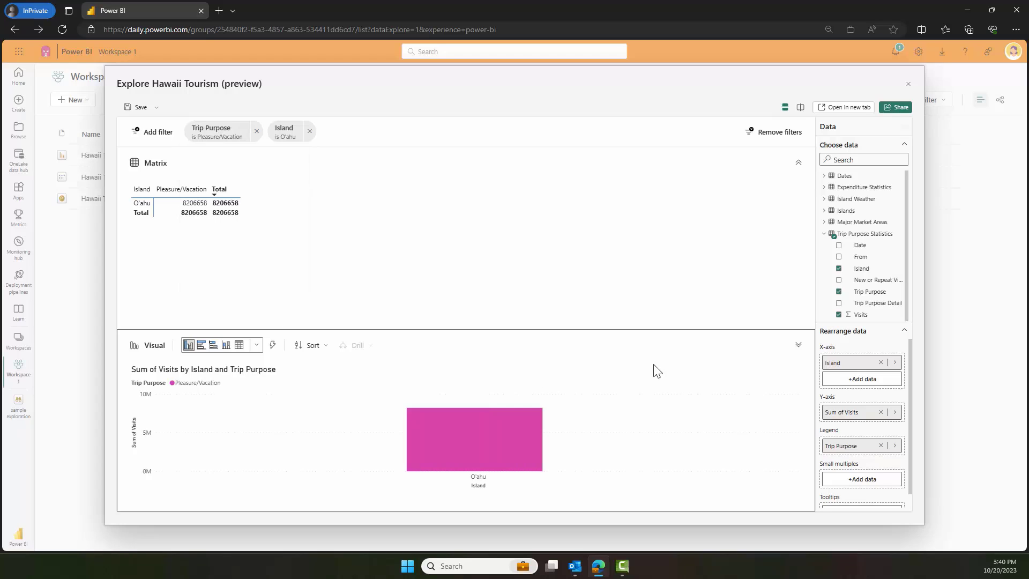
Replace Island and Trip Purpose on the chart with Dates > Date
click(881, 363)
click(885, 428)
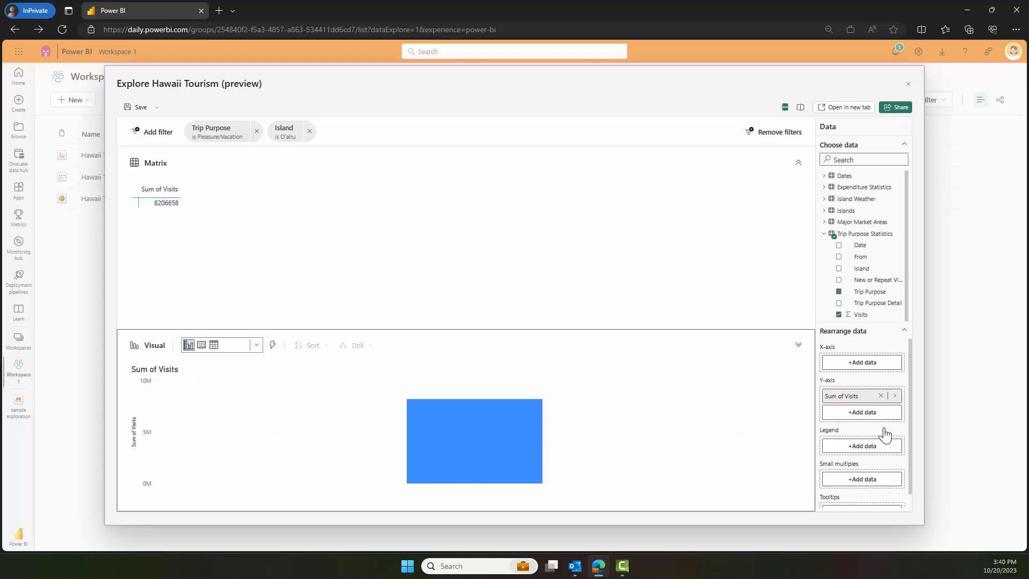
click(877, 368)
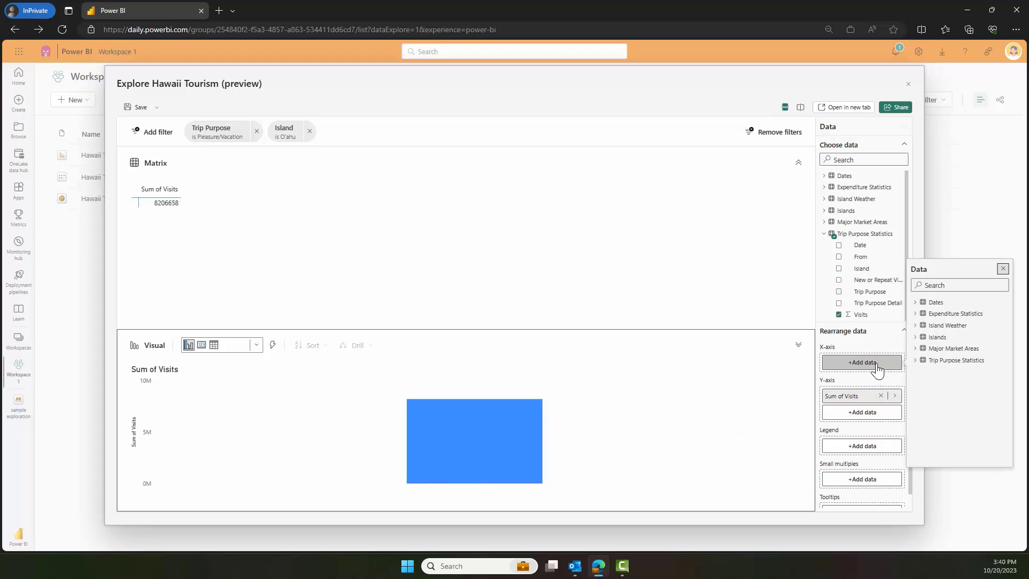
click(915, 301)
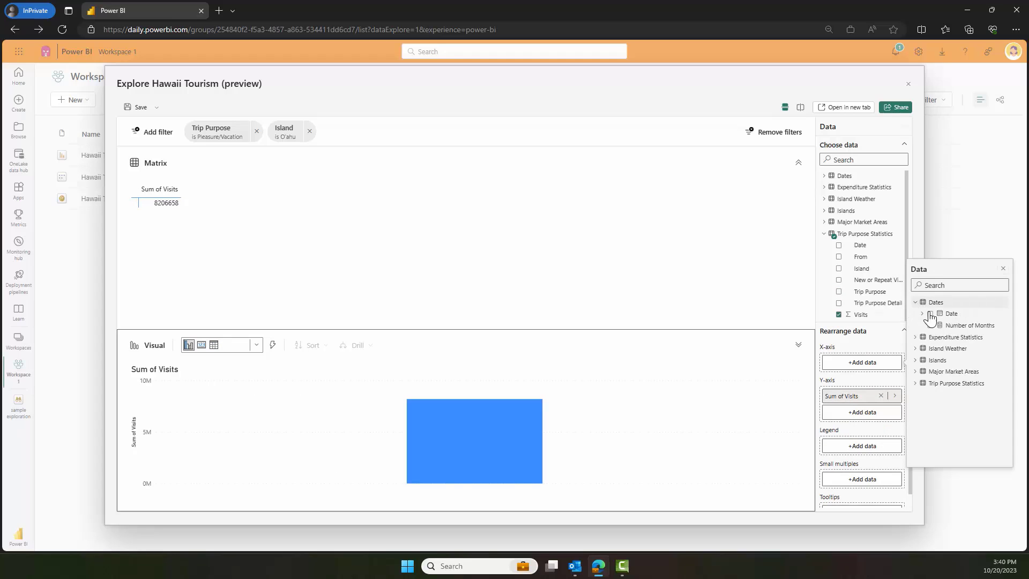
click(931, 315)
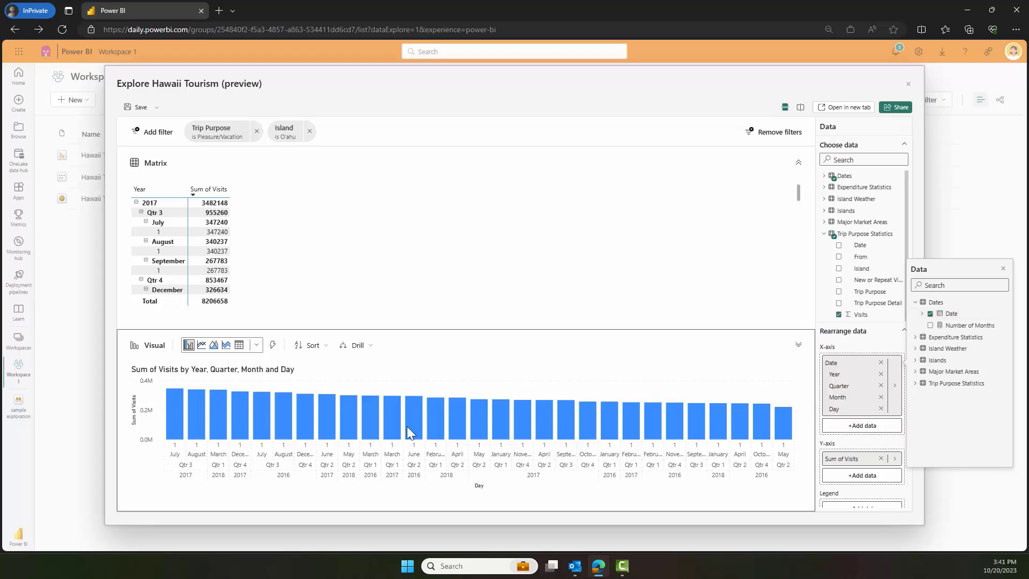
Drill the chart up to months, remove Year and Quarter, and make it a line chart
click(371, 346)
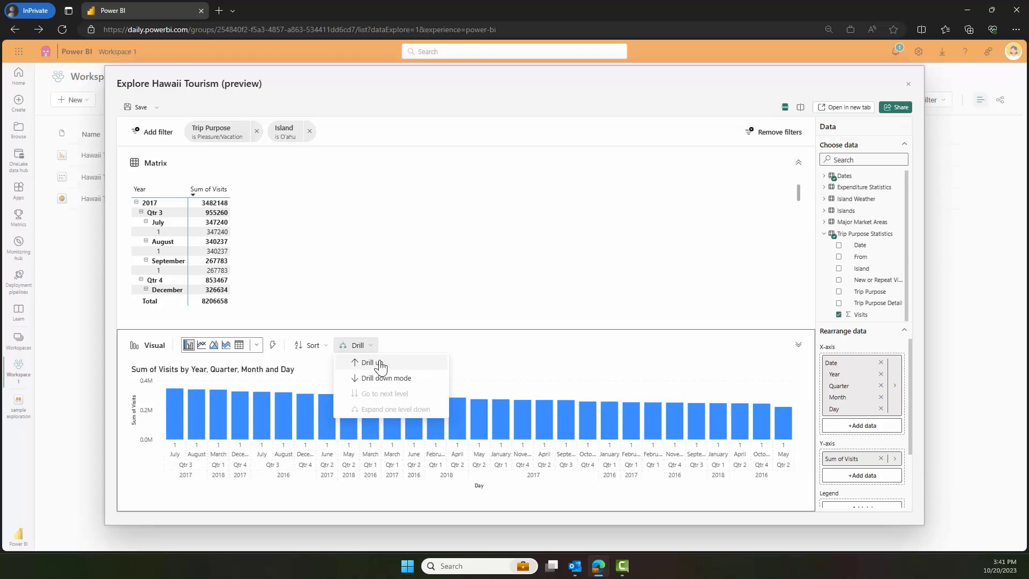
click(381, 368)
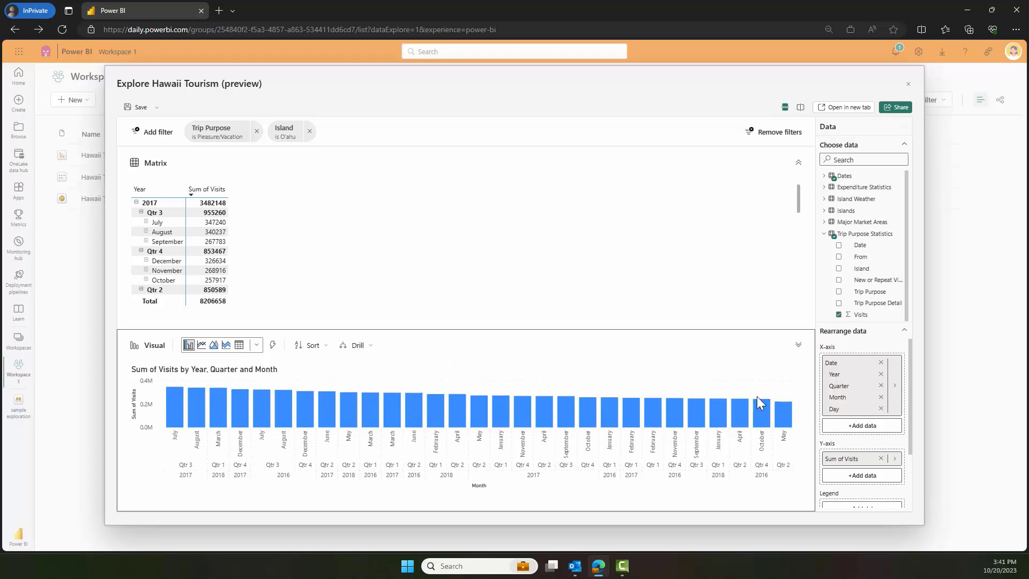
click(882, 375)
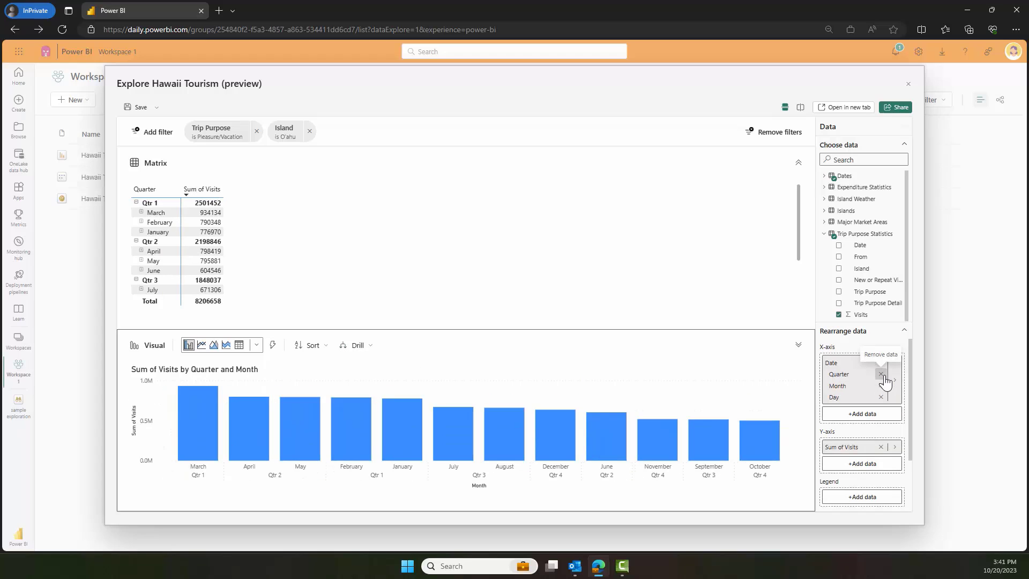
click(881, 375)
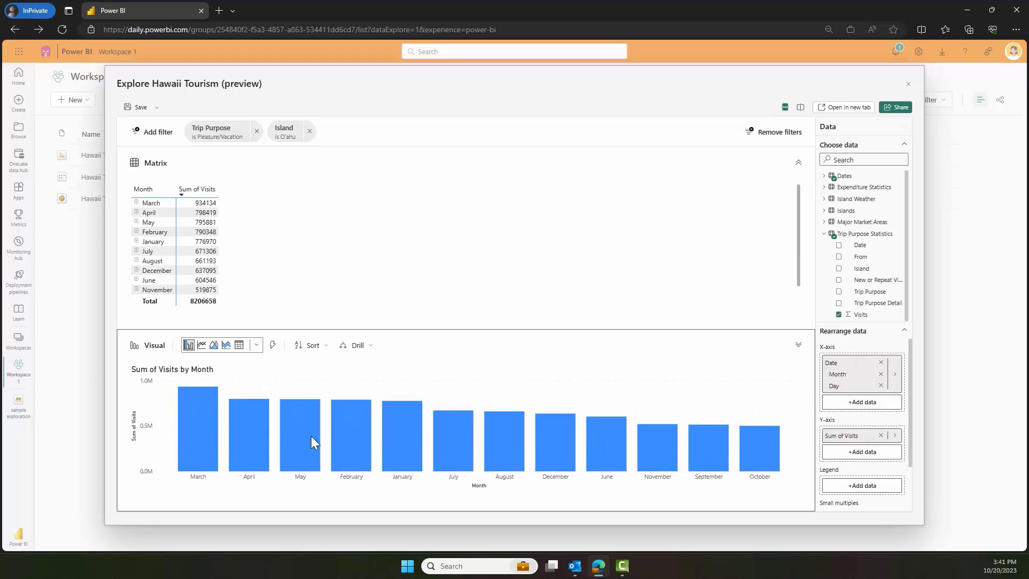
click(202, 346)
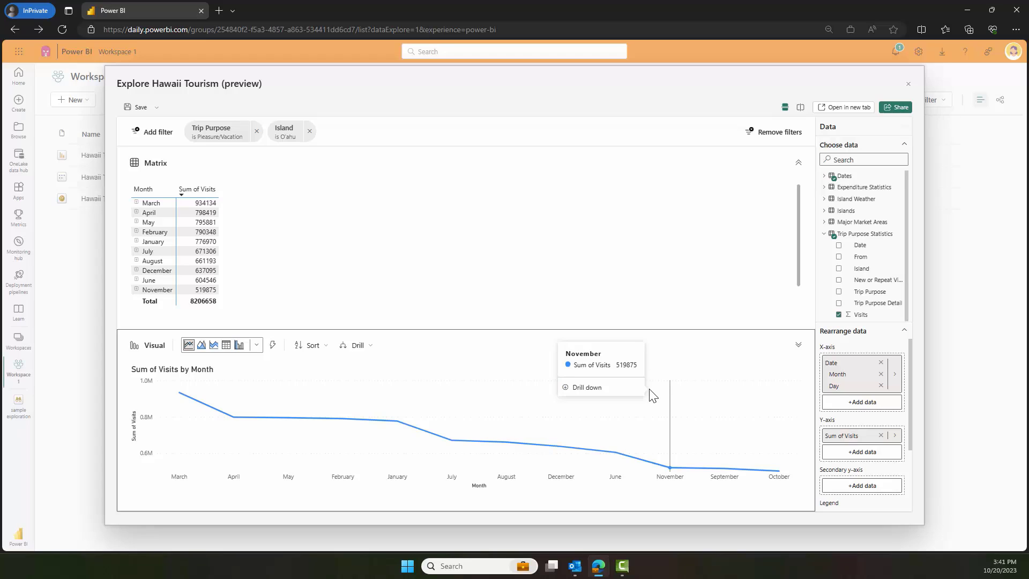
Save the exploration as 'sample exploration', close it, and reopen it from Workspace 1
click(140, 112)
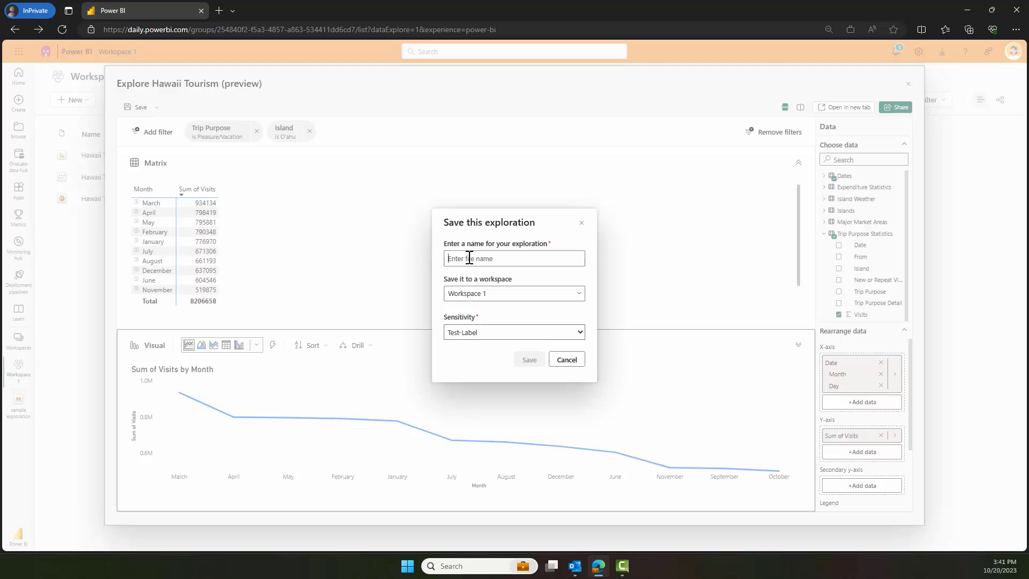
text(sa)
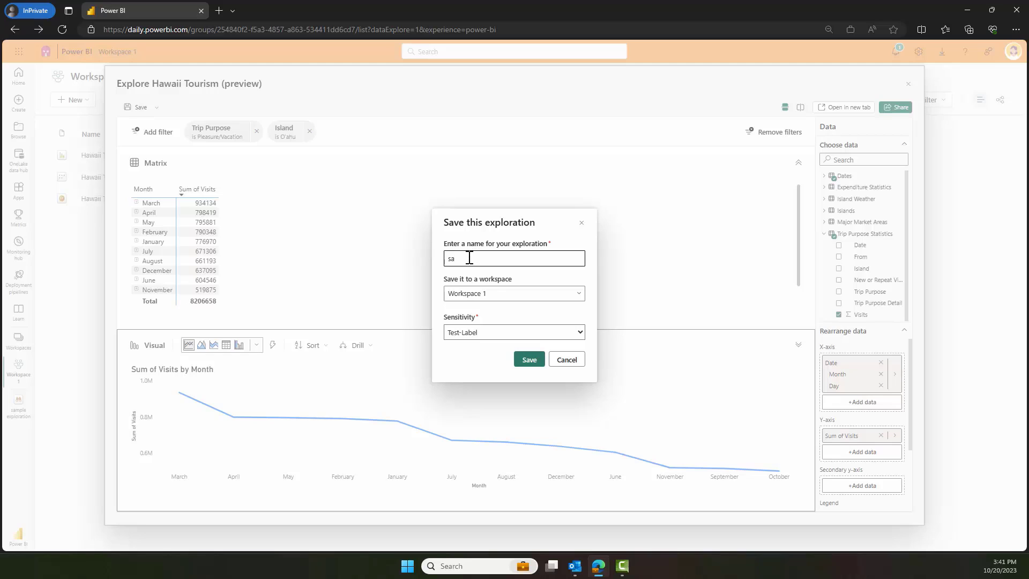
text(mple explor)
text(ation)
click(530, 359)
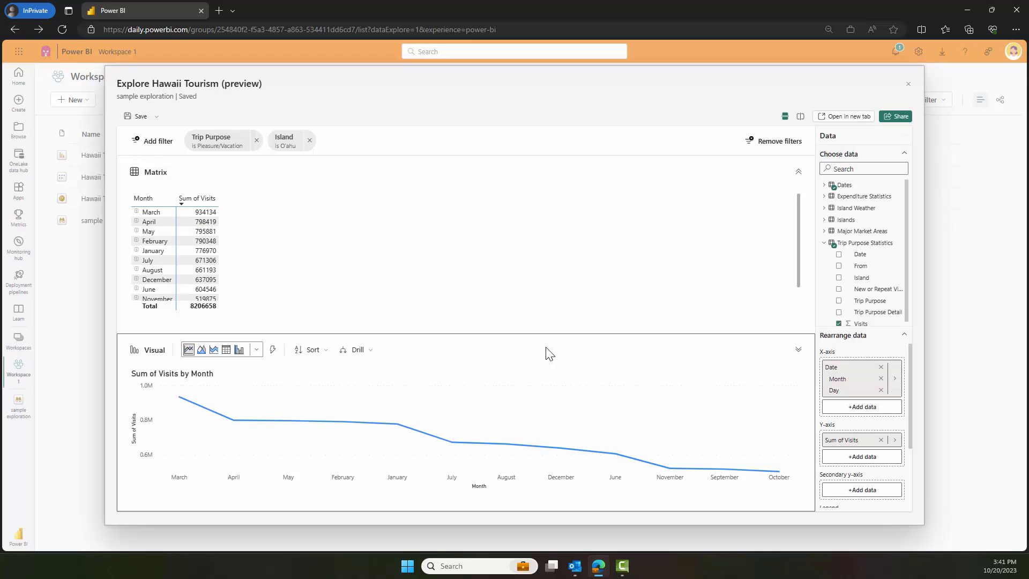
click(908, 84)
mouse_move(110, 220)
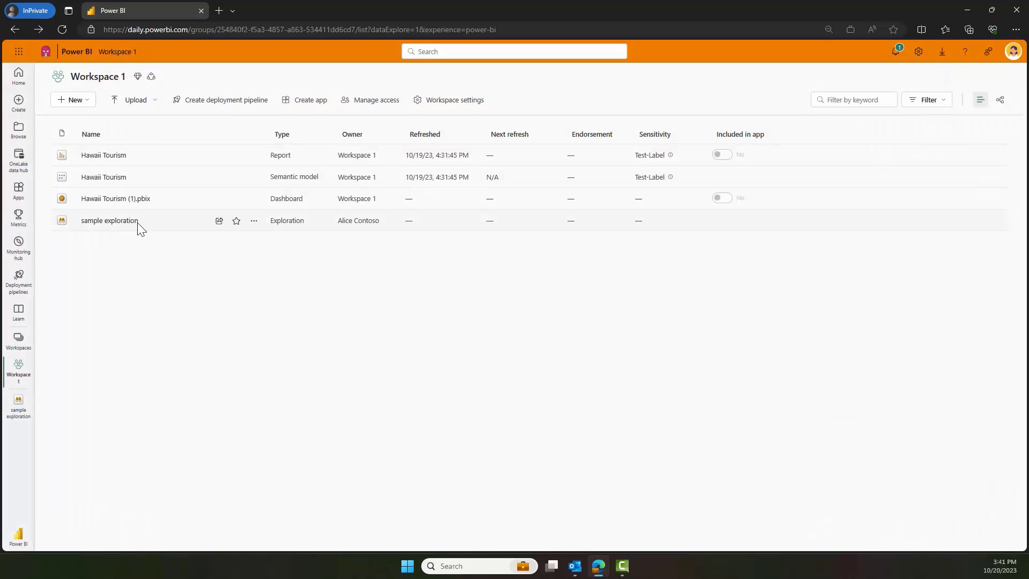
click(124, 229)
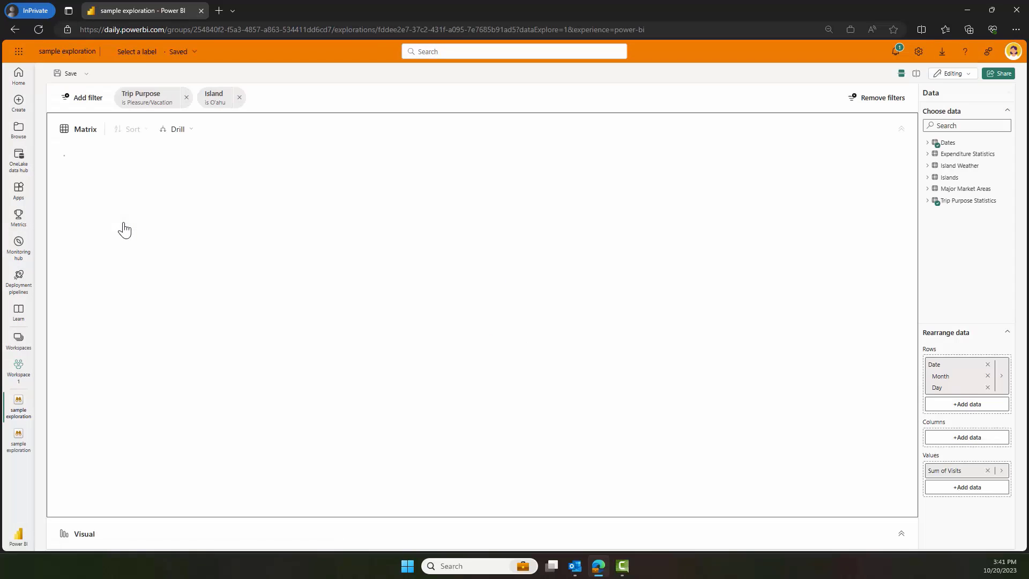